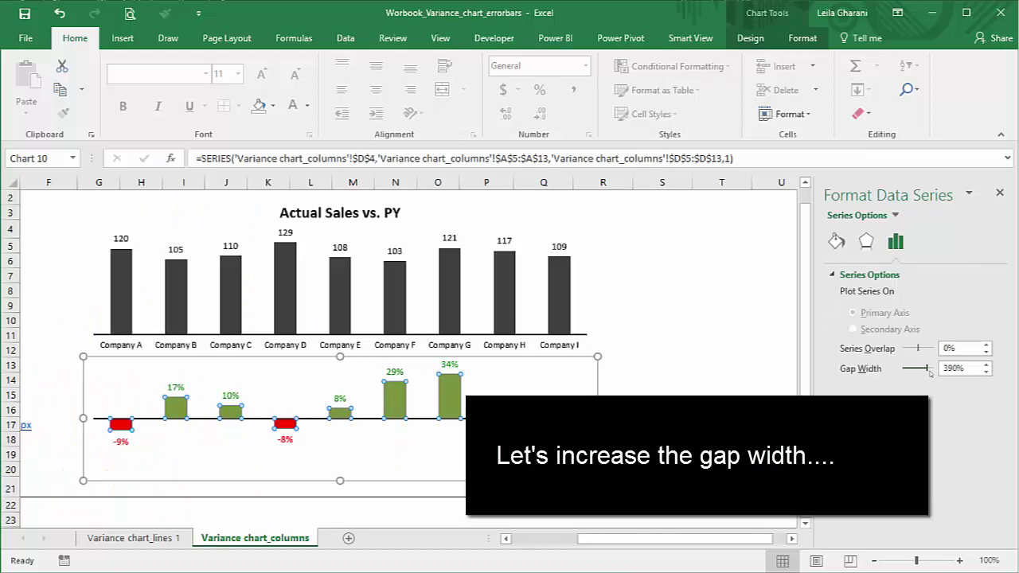
Set the variance columns' gap width to 500%, then switch to the Variance chart_lines 1 sheet.
drag(929, 372, 938, 373)
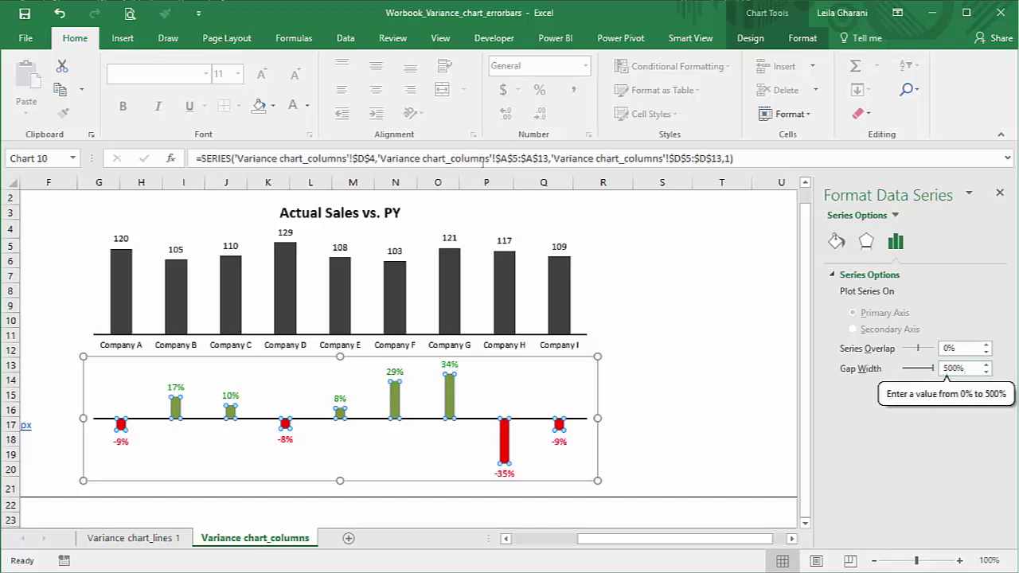
click(662, 453)
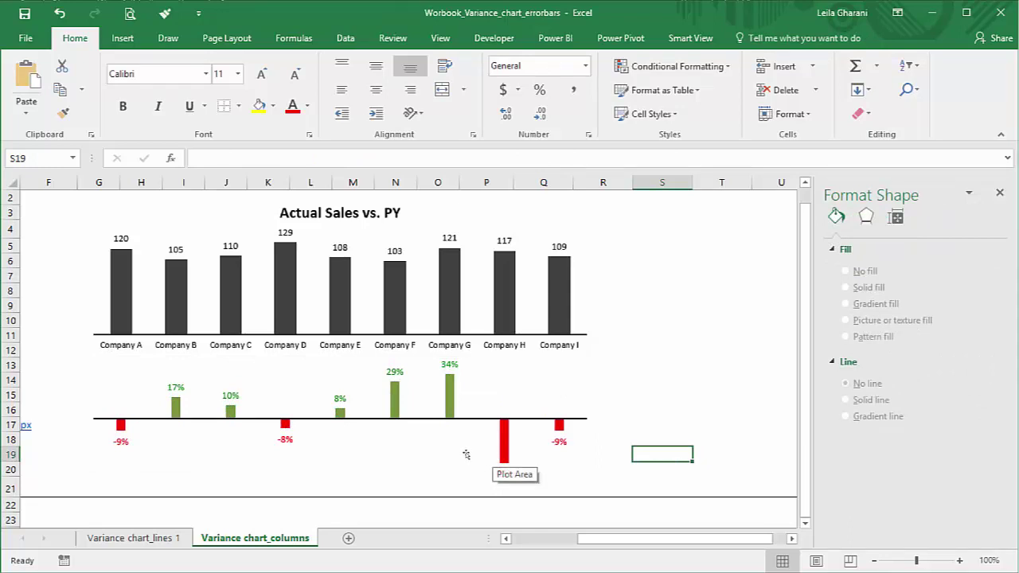
click(152, 544)
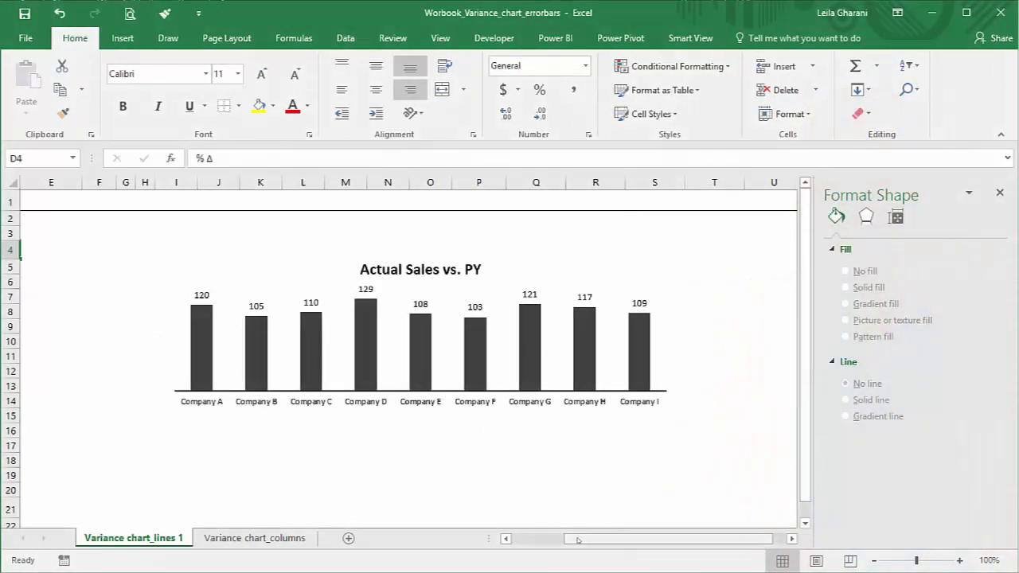
Enter the formula =(B5-C5)/C5 in D5 for Company A's change versus prior year.
drag(573, 542, 521, 543)
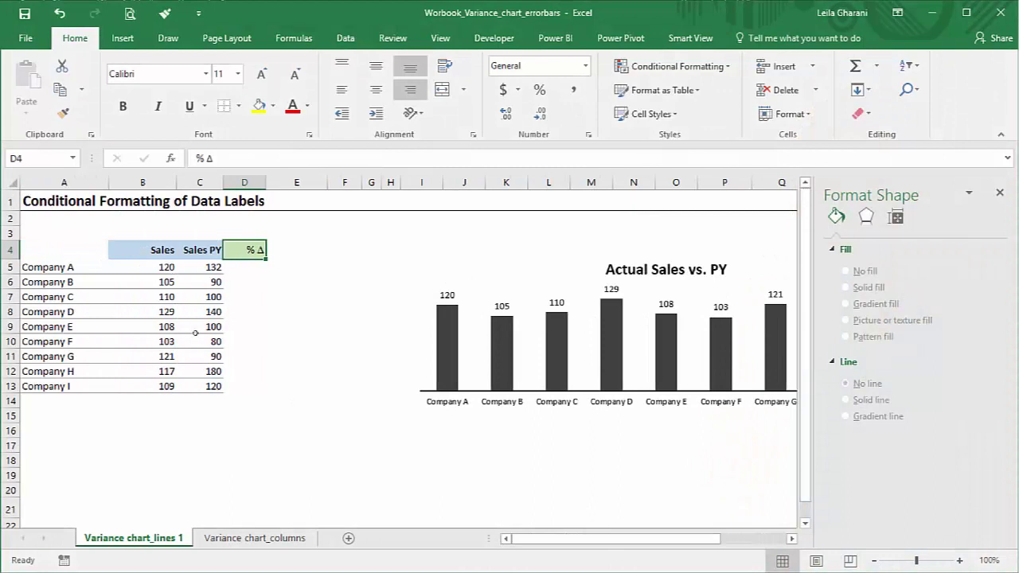
key(Return)
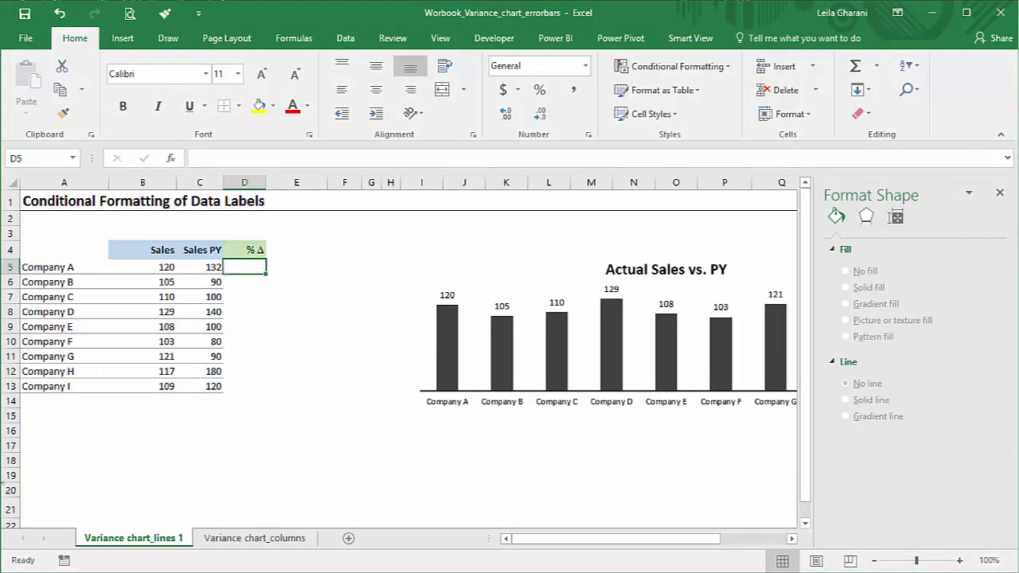
text(=()
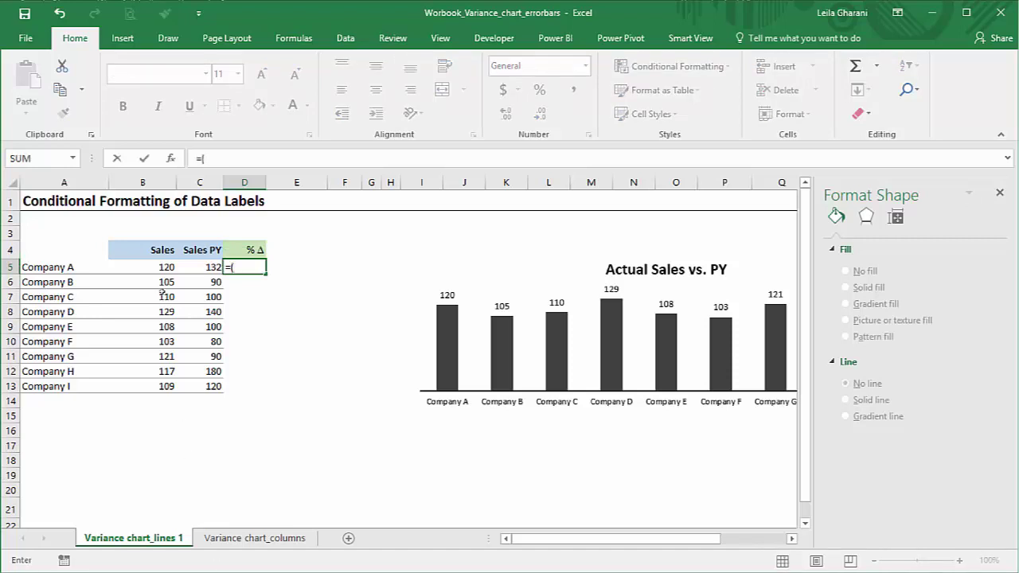
click(158, 269)
text(-)
click(184, 269)
text()/)
click(185, 267)
key(ctrl+Return)
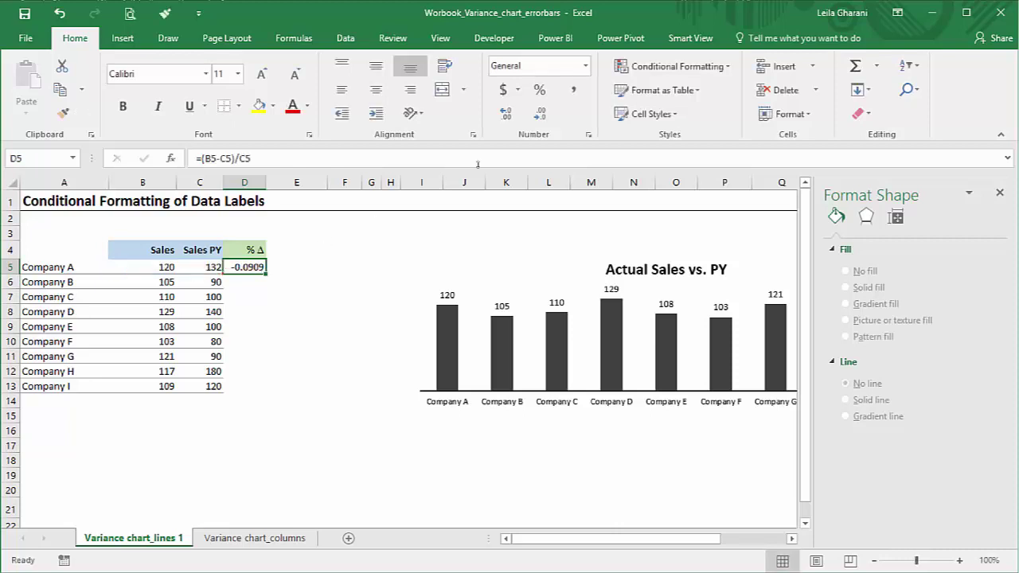
Format D5 as a percentage and fill the formula down through D13.
key(ctrl+shift+5)
double_click(266, 273)
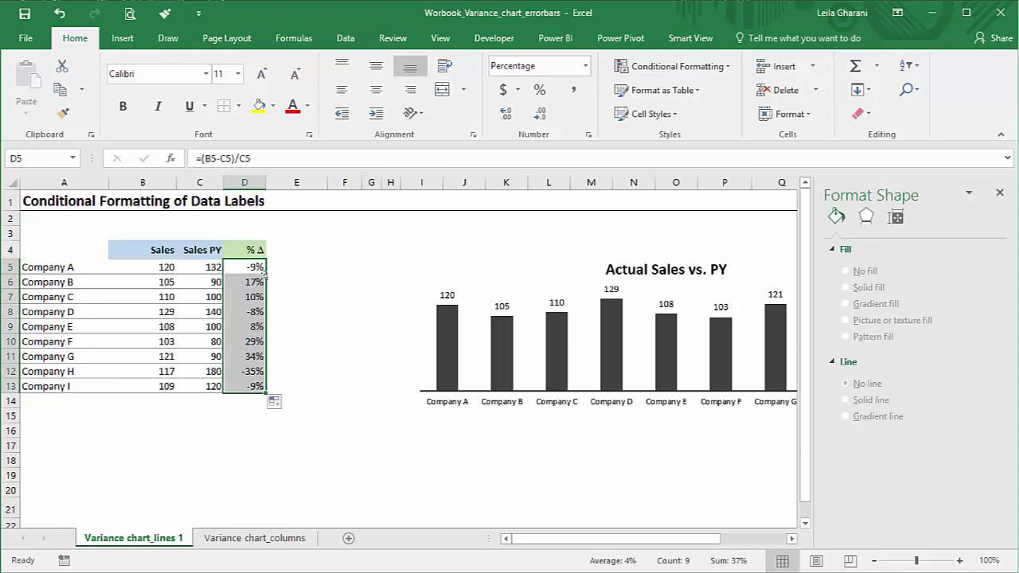
click(123, 39)
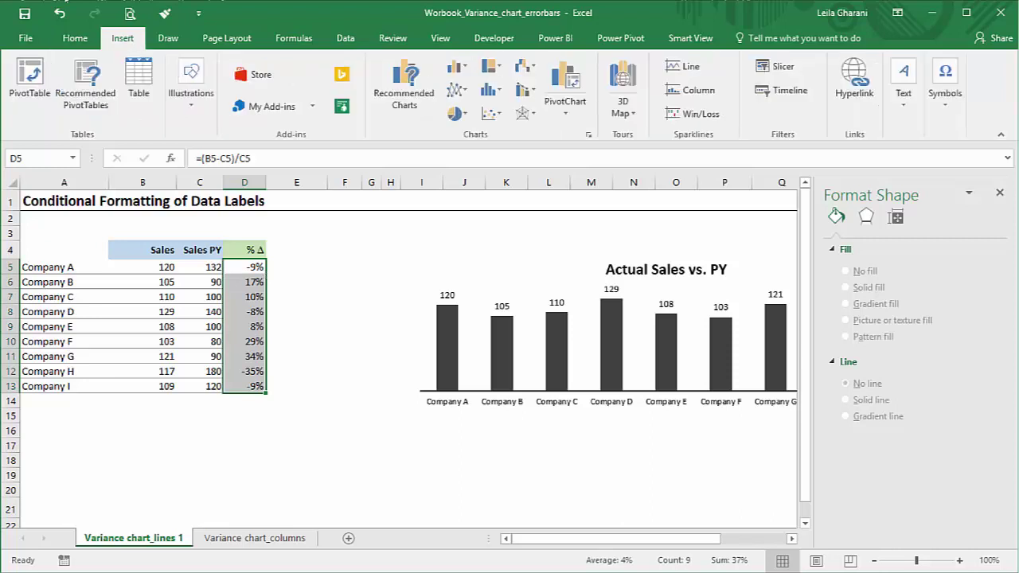
Insert a scatter chart of the % Δ values and place it below the sales chart.
click(489, 114)
click(489, 159)
drag(424, 332, 510, 436)
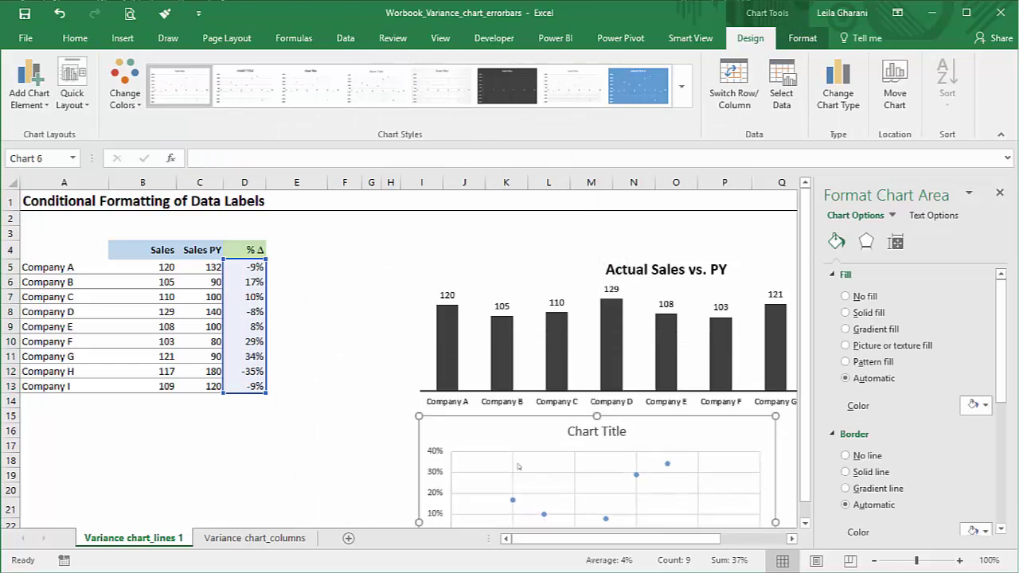
drag(805, 466, 805, 478)
drag(674, 539, 687, 547)
scroll(509, 358, down, 3)
Delete the scatter chart's vertical axis and both sets of gridlines.
click(349, 354)
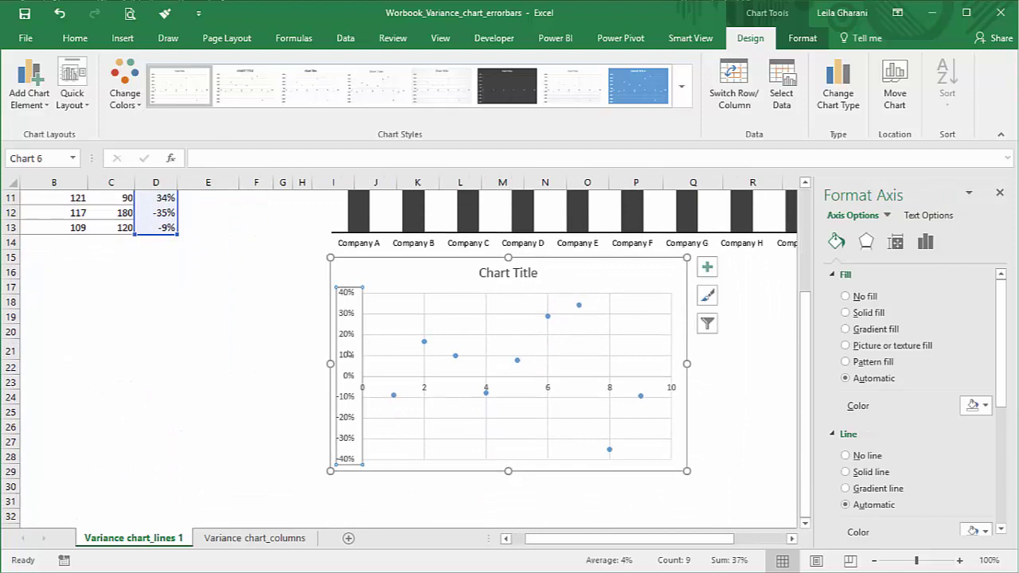
key(Delete)
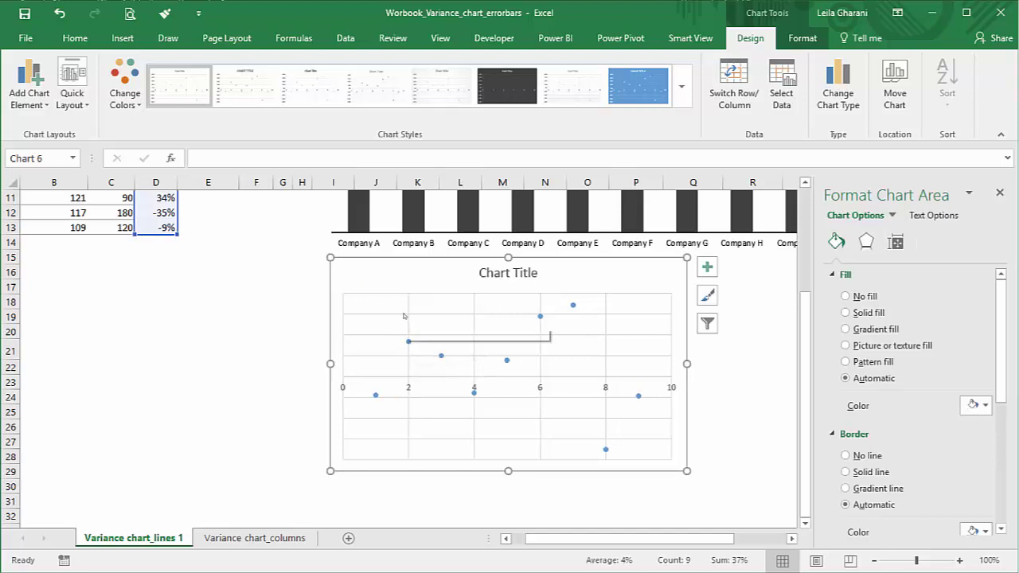
click(409, 314)
key(Delete)
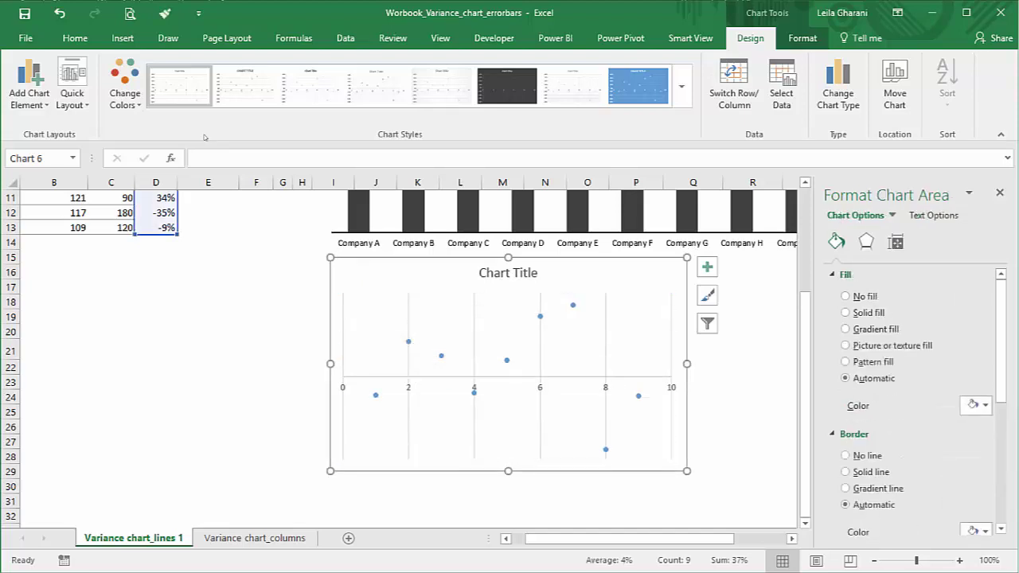
click(408, 314)
key(Delete)
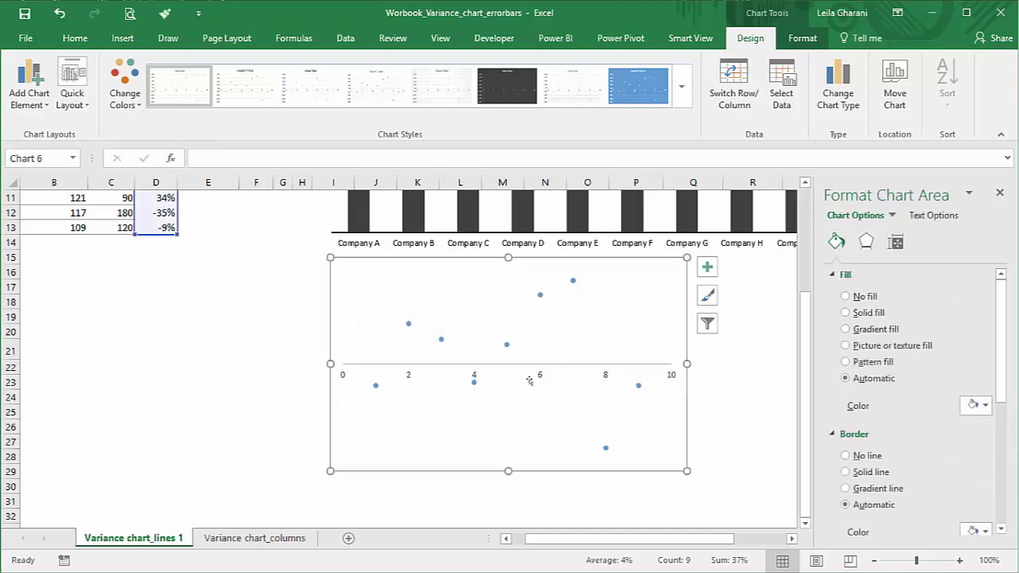
click(541, 376)
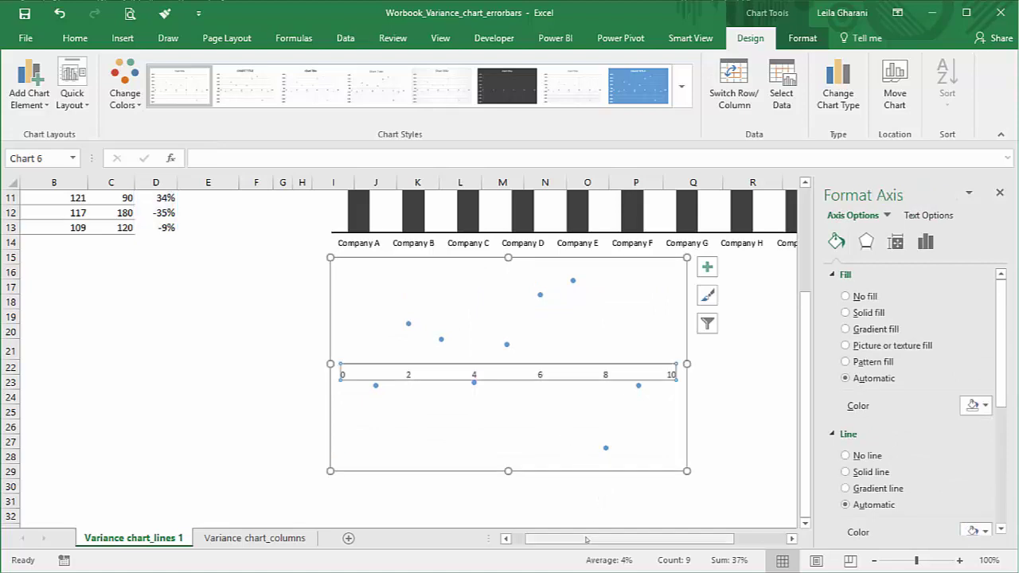
Review the % Δ formulas in D5 and in Company B's cell.
drag(559, 538, 547, 538)
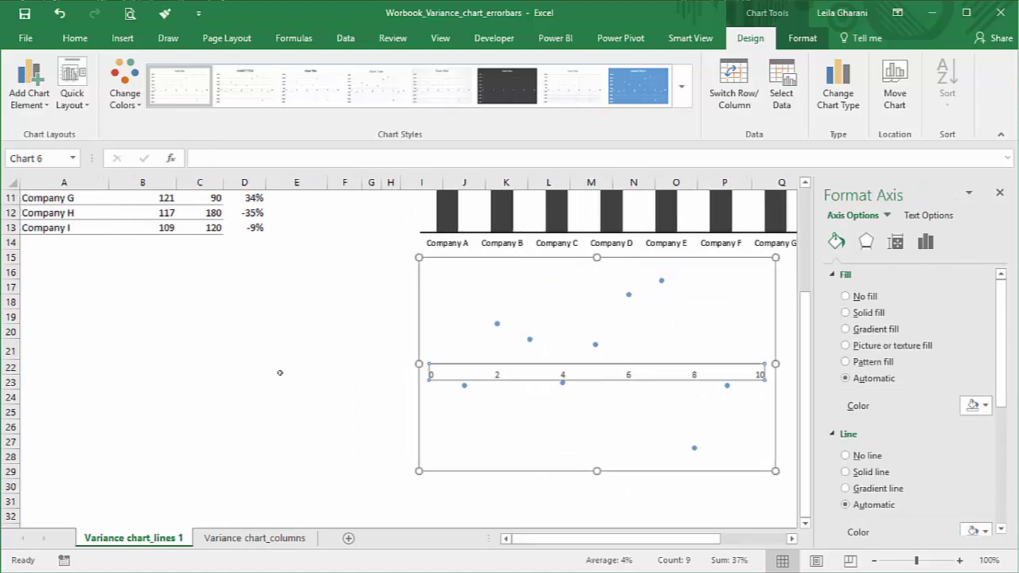
scroll(280, 373, up, 4)
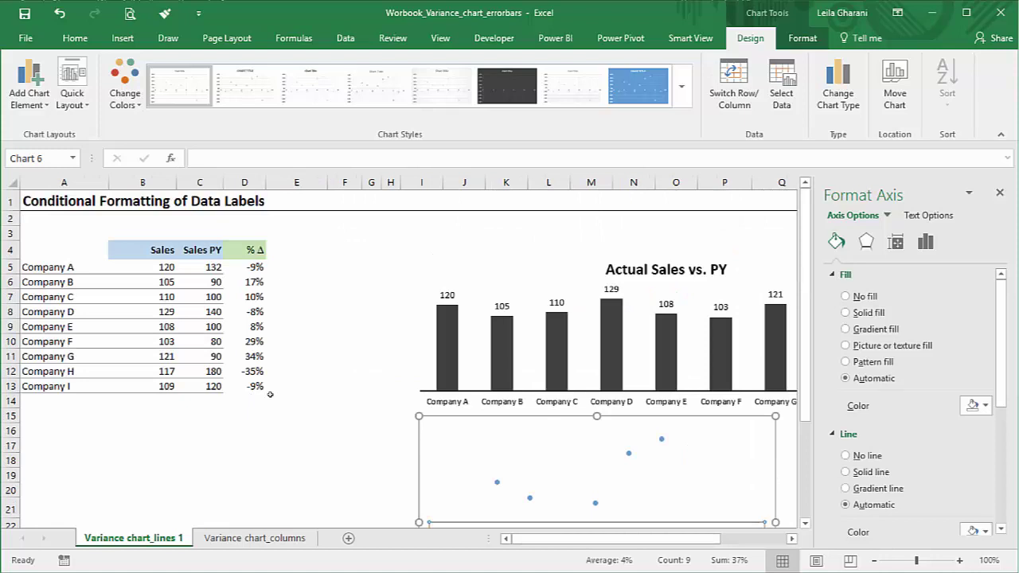
scroll(270, 394, down, 3)
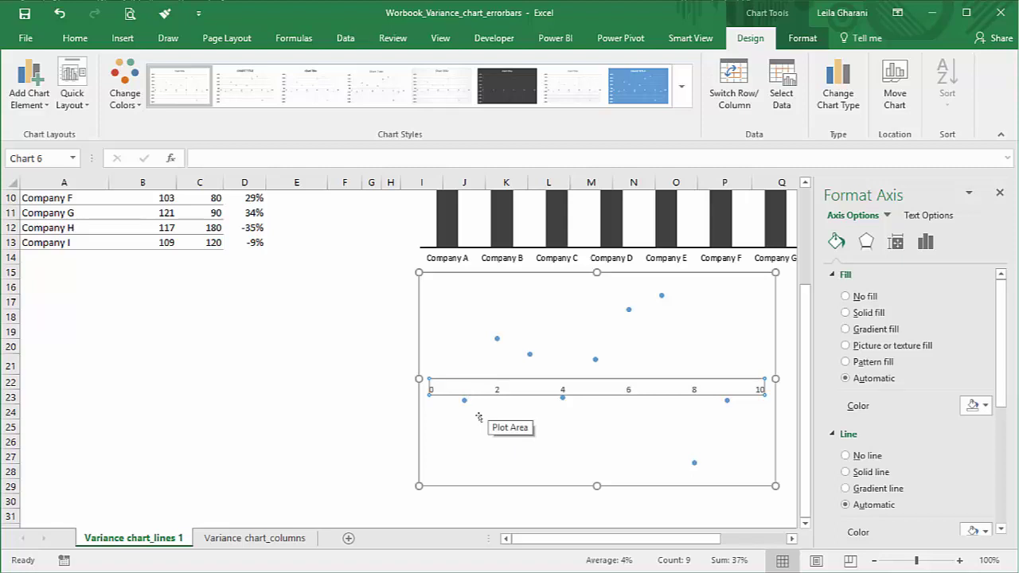
scroll(463, 407, up, 2)
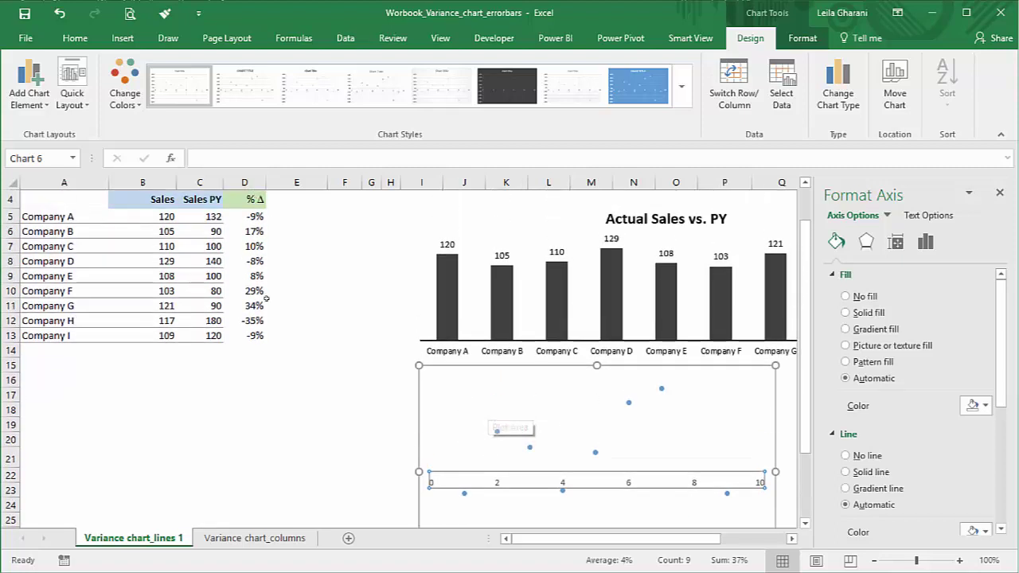
click(255, 216)
scroll(462, 406, down, 2)
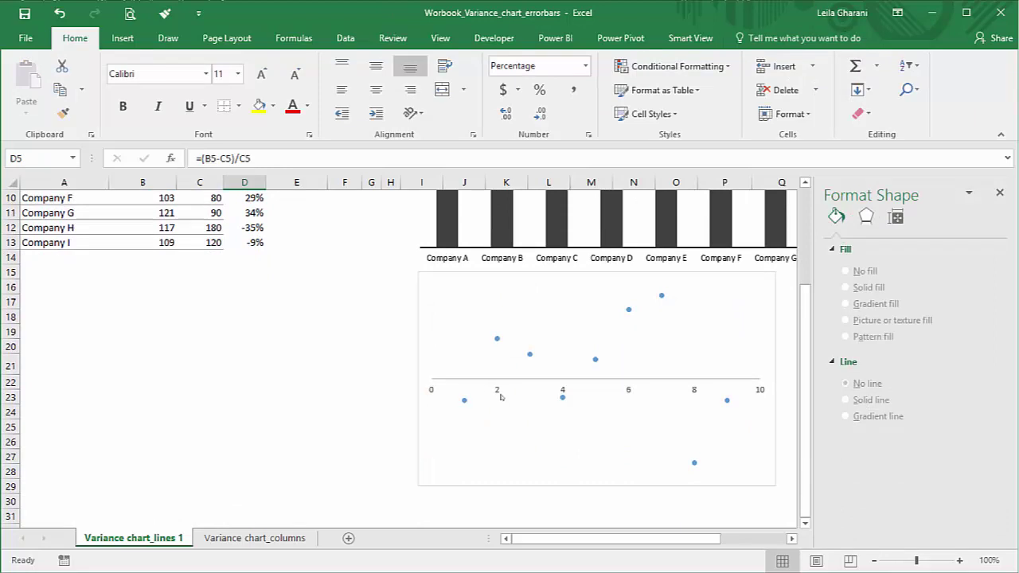
scroll(466, 374, up, 2)
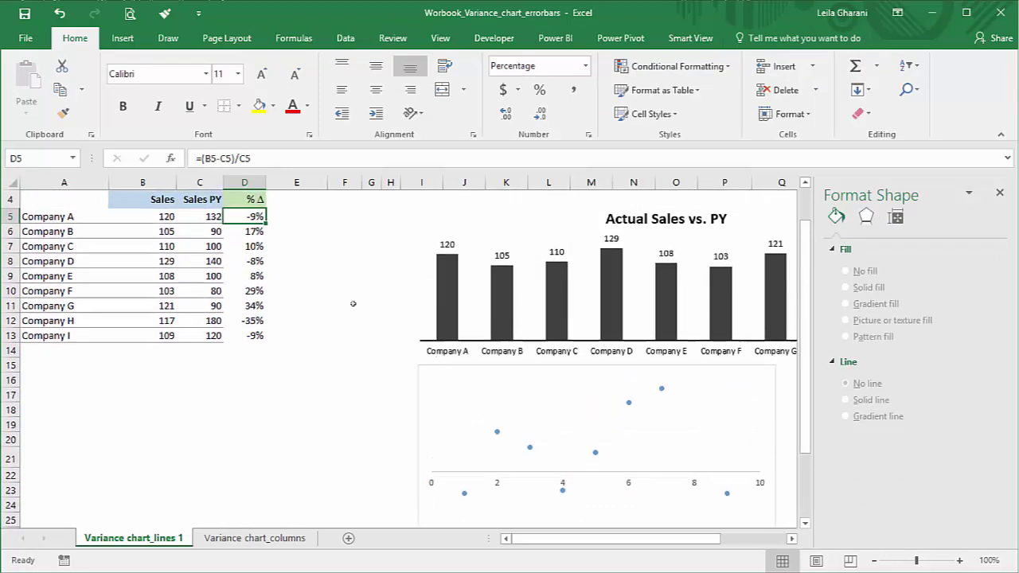
click(261, 236)
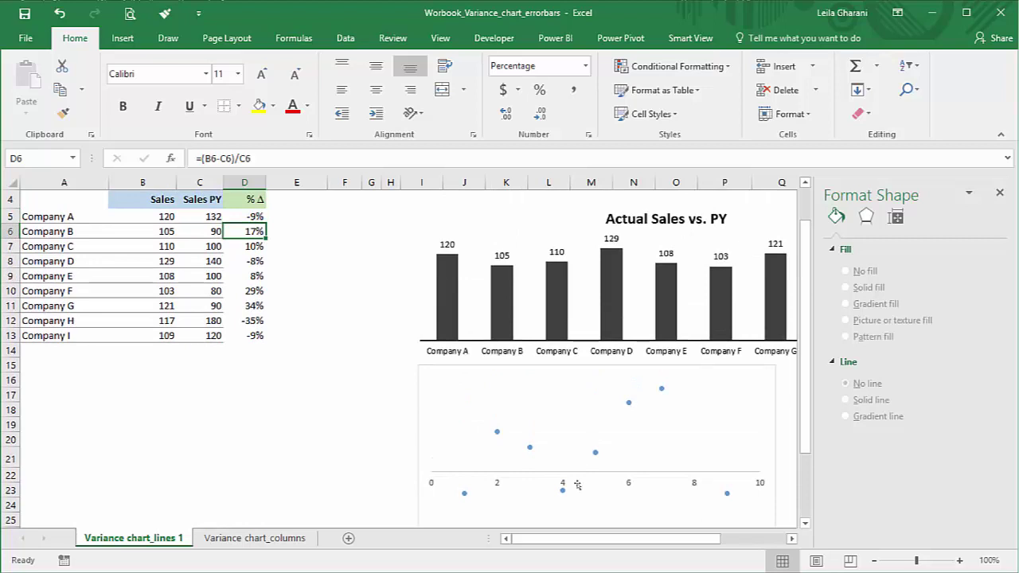
scroll(581, 479, down, 1)
scroll(607, 440, down, 1)
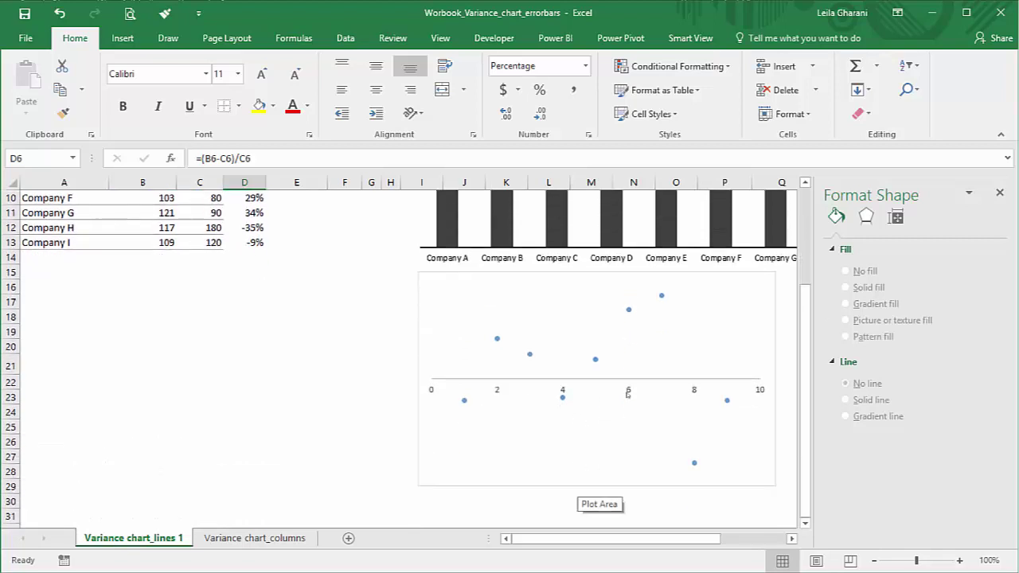
Set the scatter chart's horizontal axis Label Position to None.
click(629, 392)
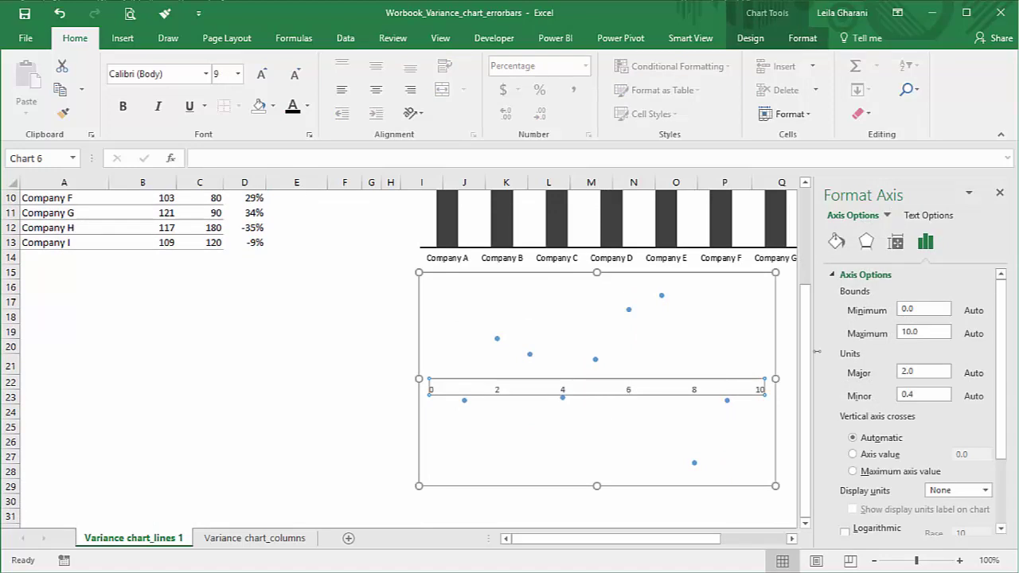
scroll(842, 446, down, 3)
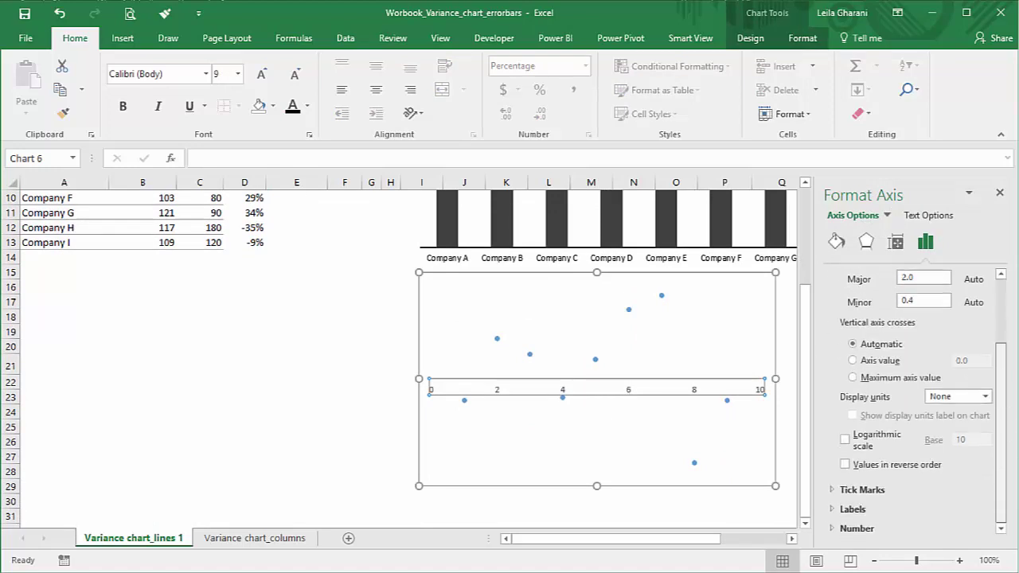
click(832, 509)
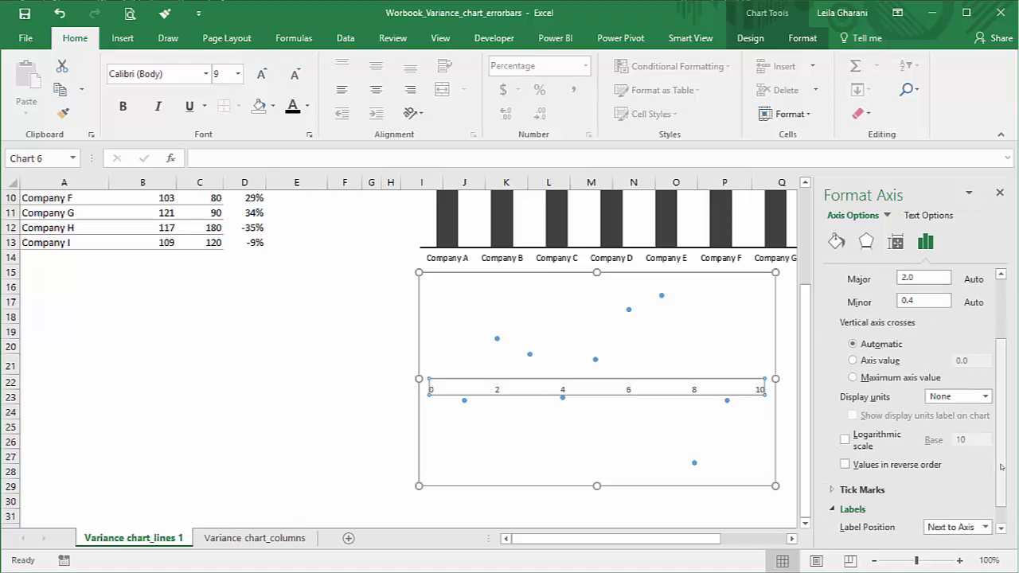
scroll(1005, 503, down, 1)
click(985, 502)
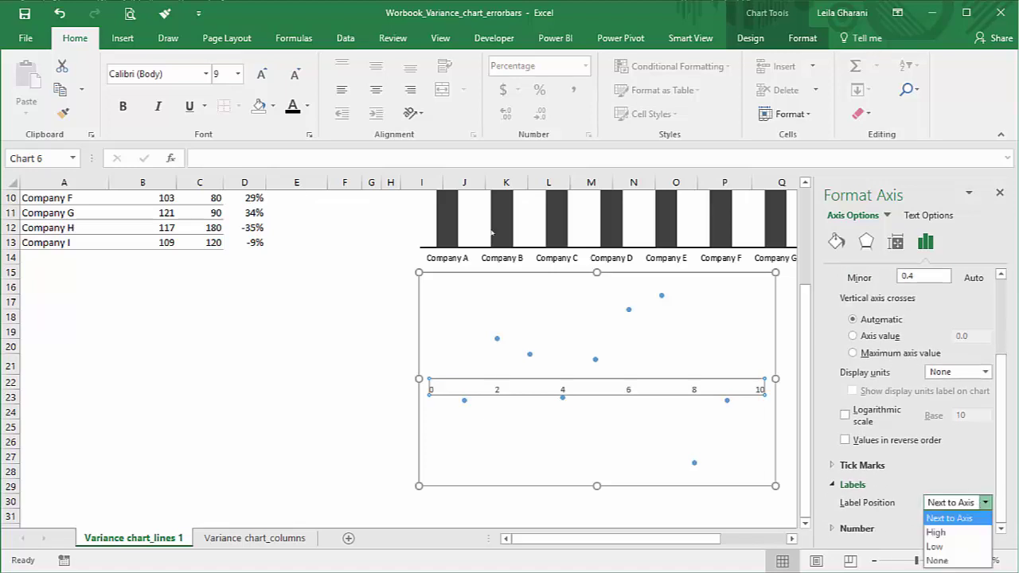
click(937, 560)
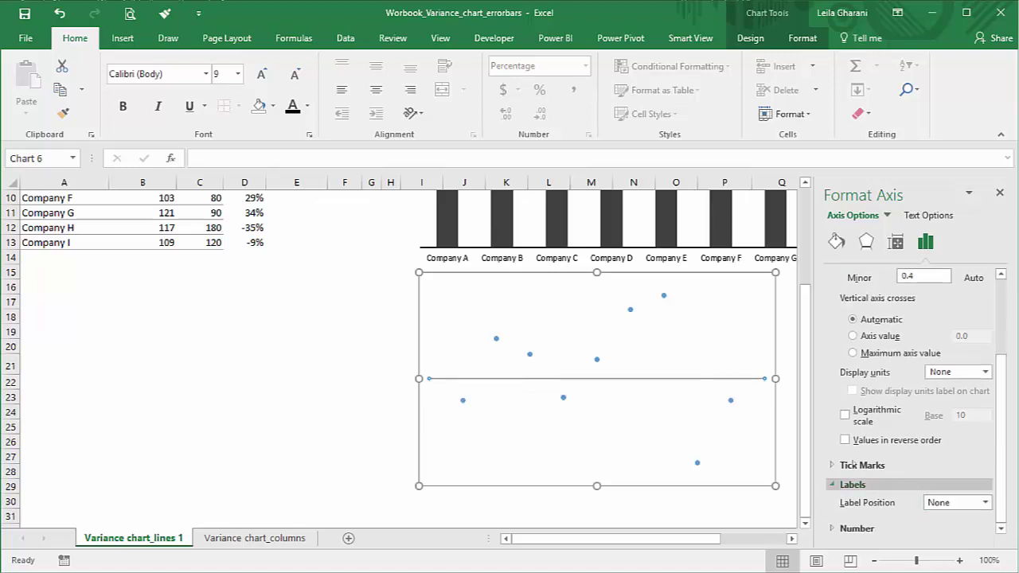
click(631, 309)
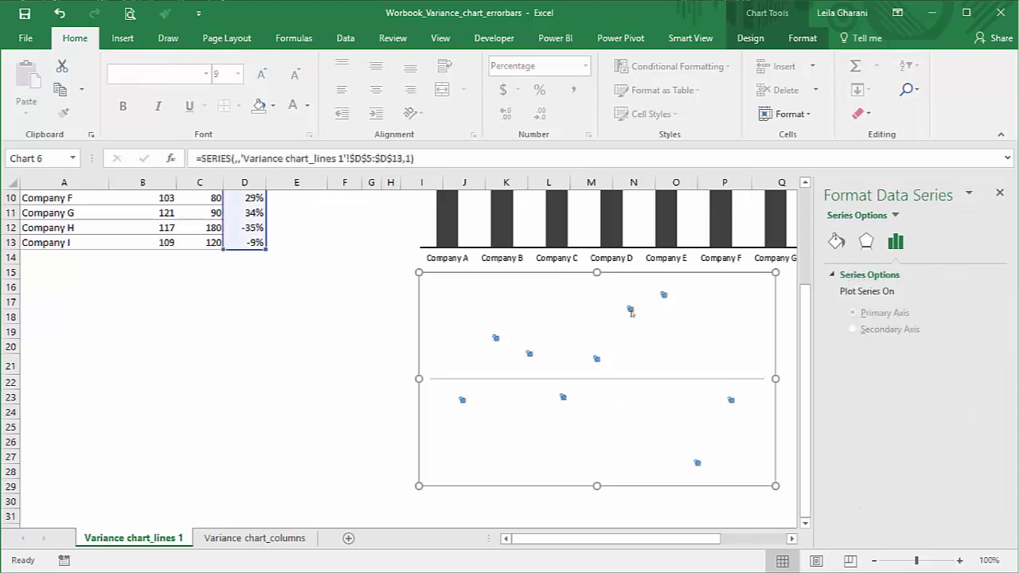
Turn on Error Bars for the scatter chart through Chart Elements.
mouse_move(660, 301)
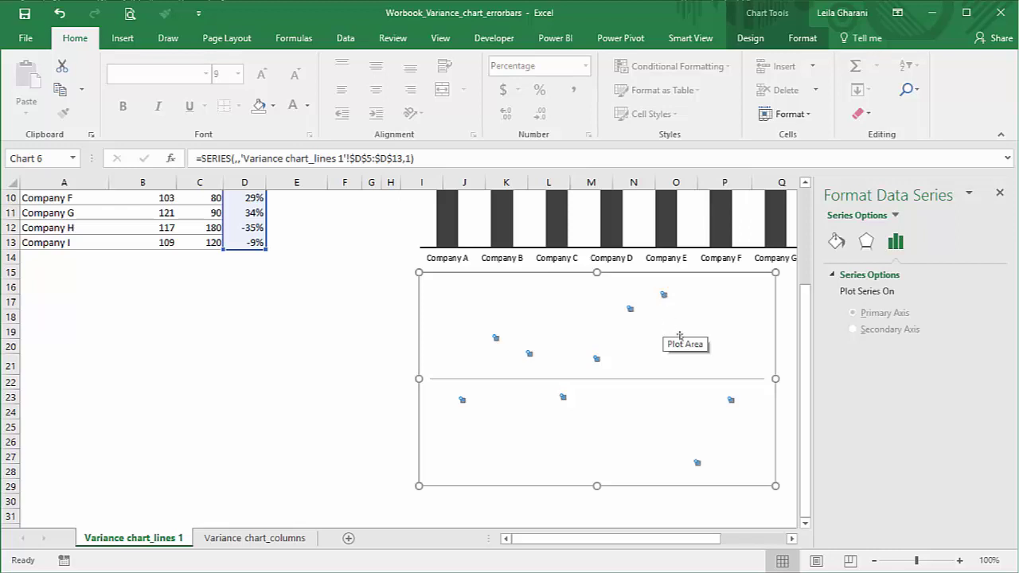
drag(720, 541, 731, 541)
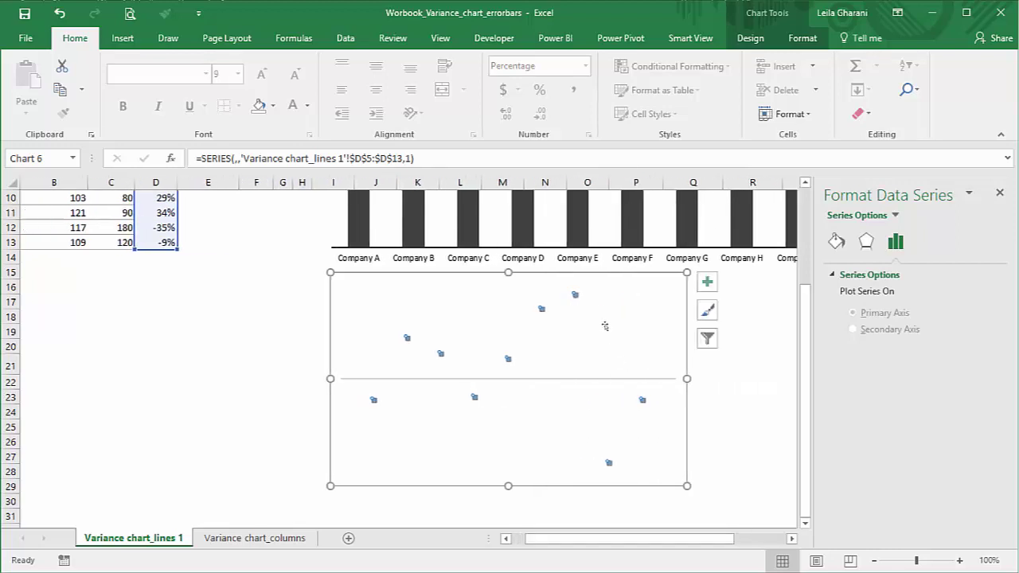
click(707, 282)
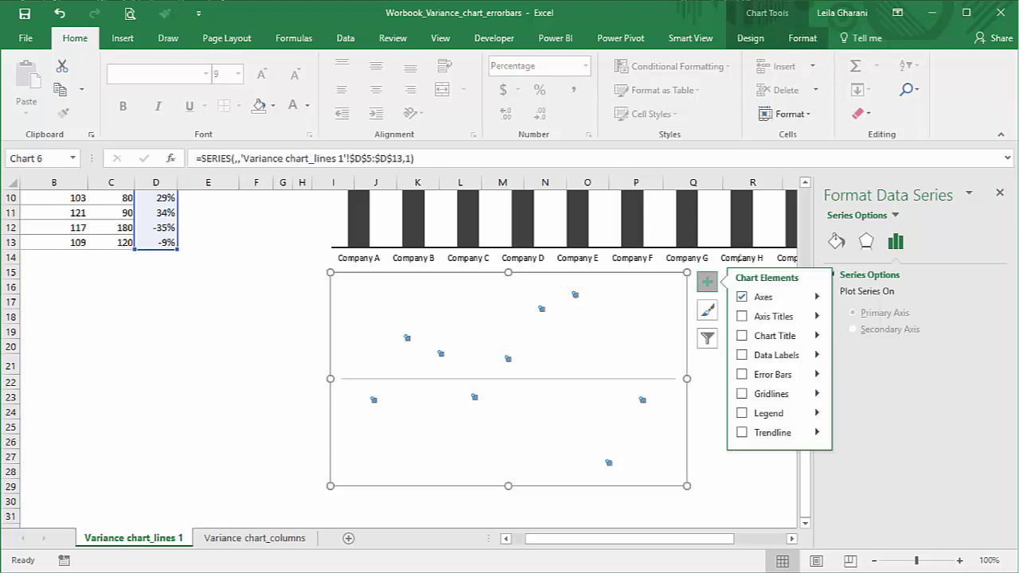
click(742, 375)
click(742, 375)
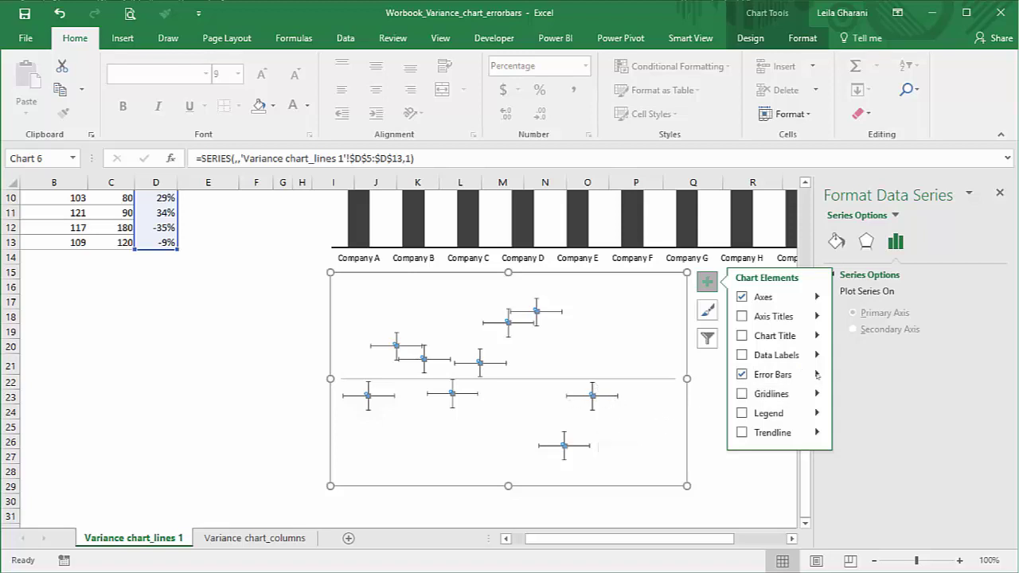
Delete the Series 1 X error bars so only vertical bars remain.
mouse_move(817, 374)
click(871, 432)
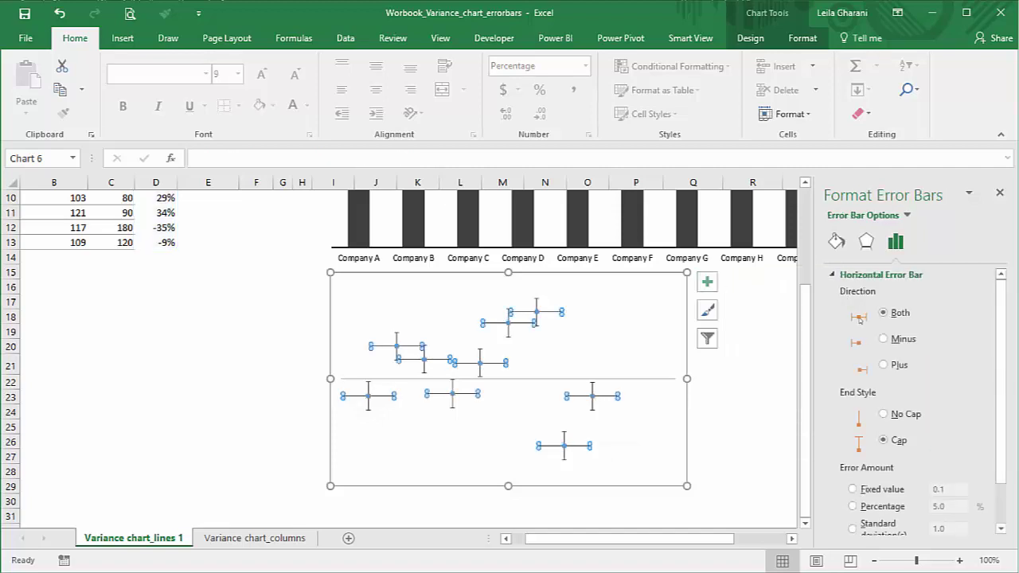
click(910, 215)
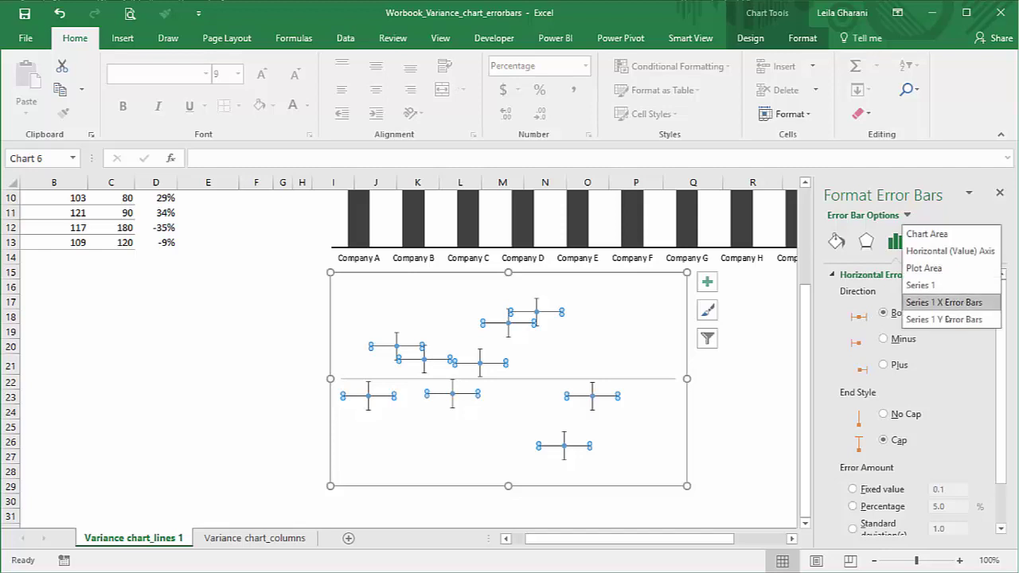
click(949, 303)
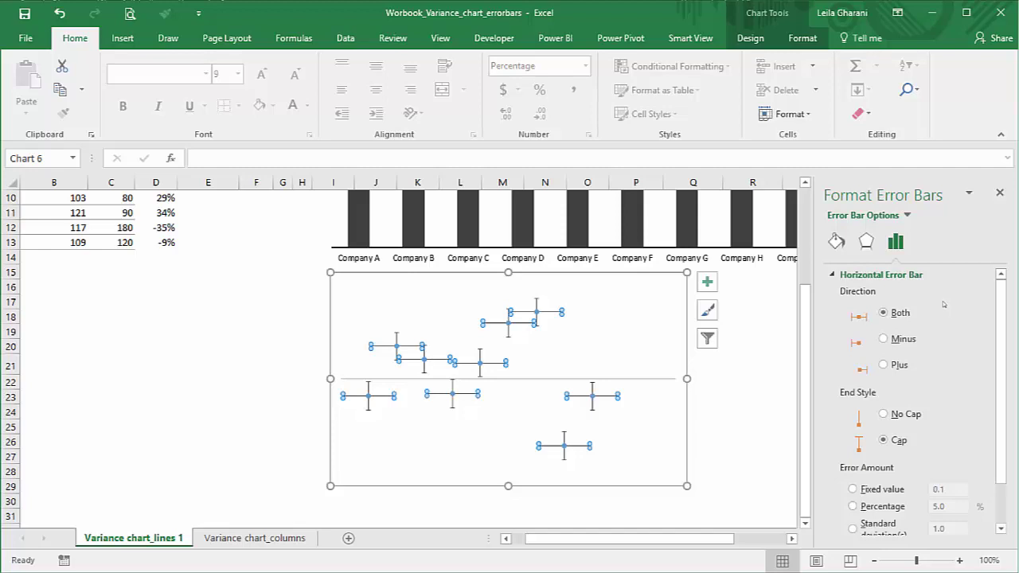
key(Delete)
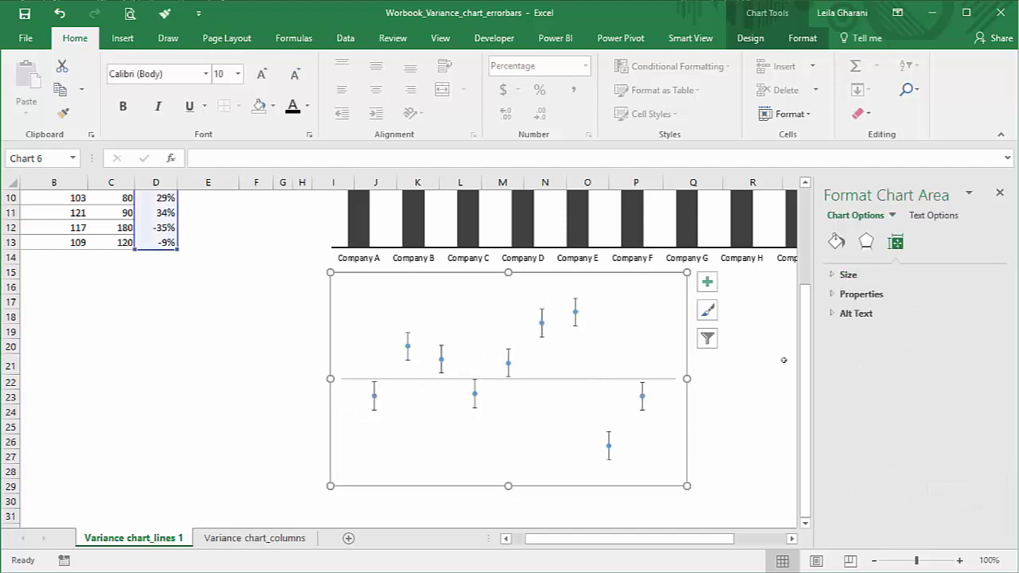
click(642, 396)
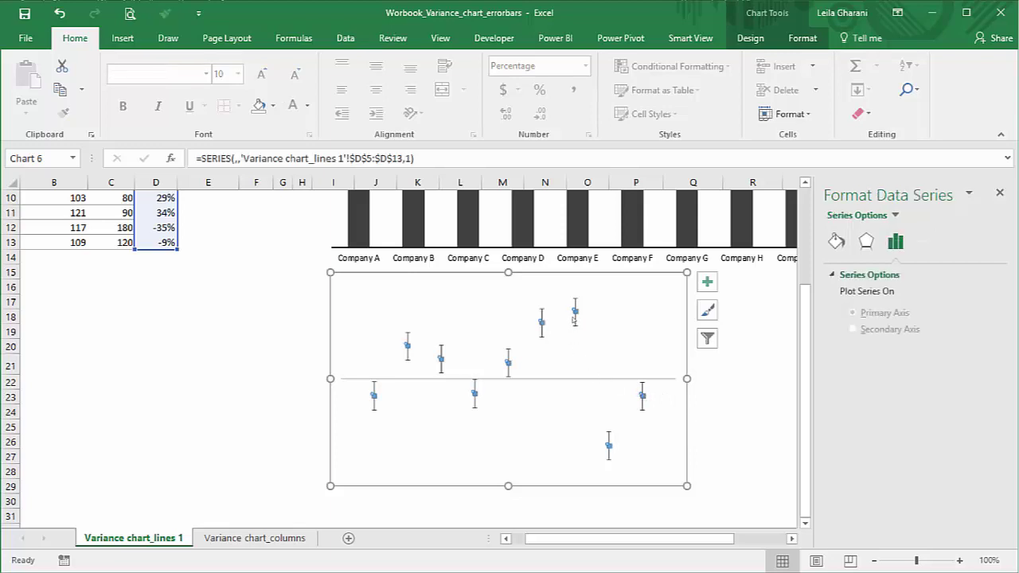
mouse_move(575, 315)
Set the vertical error bars to Minus direction, 100% Percentage and No Cap.
click(642, 399)
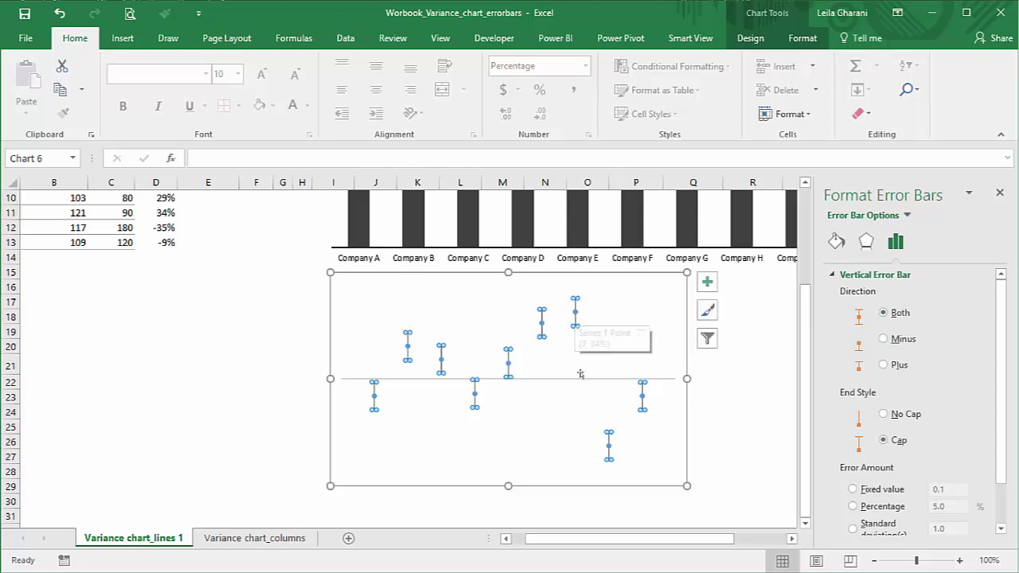
click(893, 340)
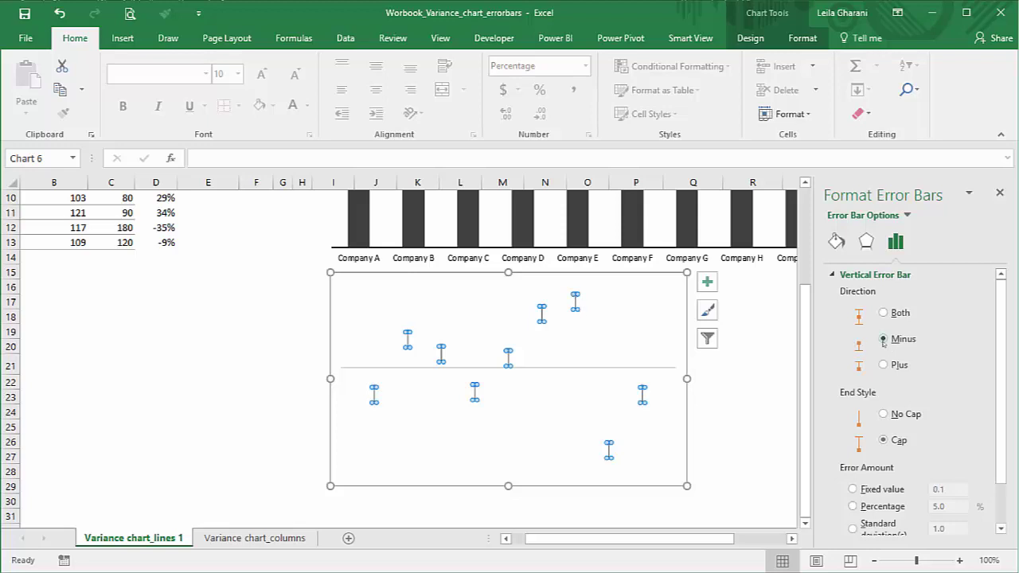
scroll(1005, 361, down, 1)
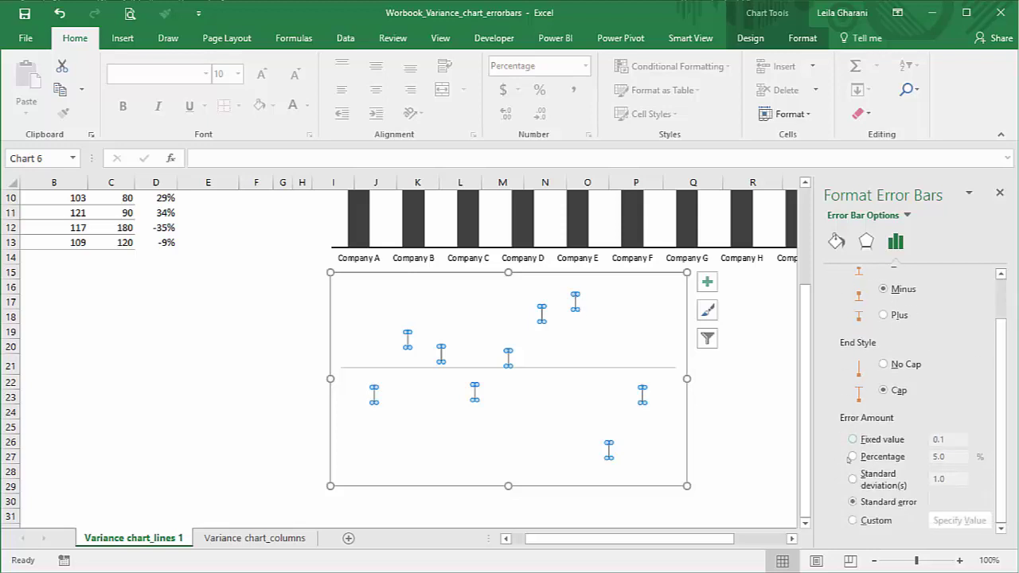
click(853, 456)
drag(955, 456, 908, 455)
text(100)
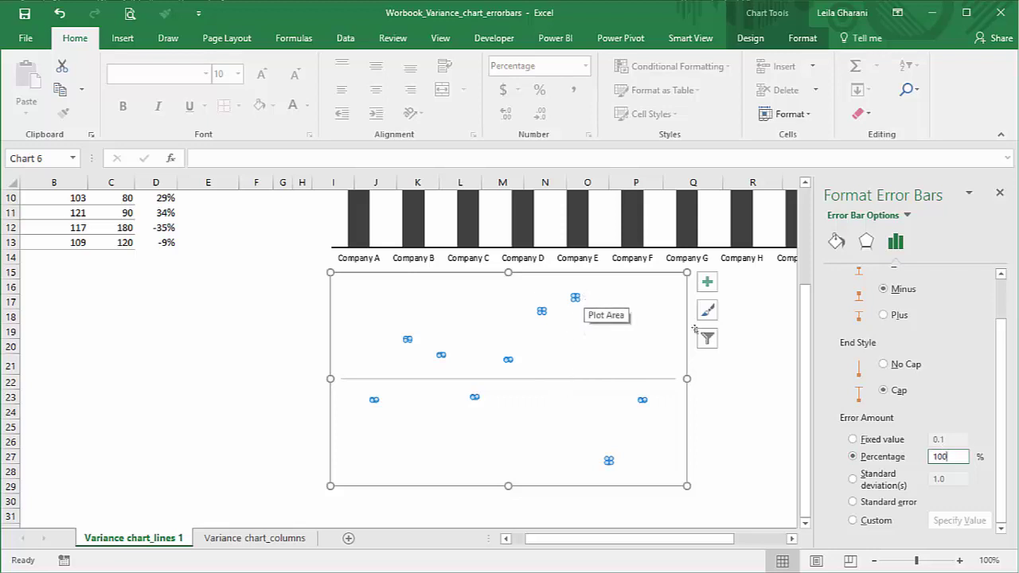
click(906, 364)
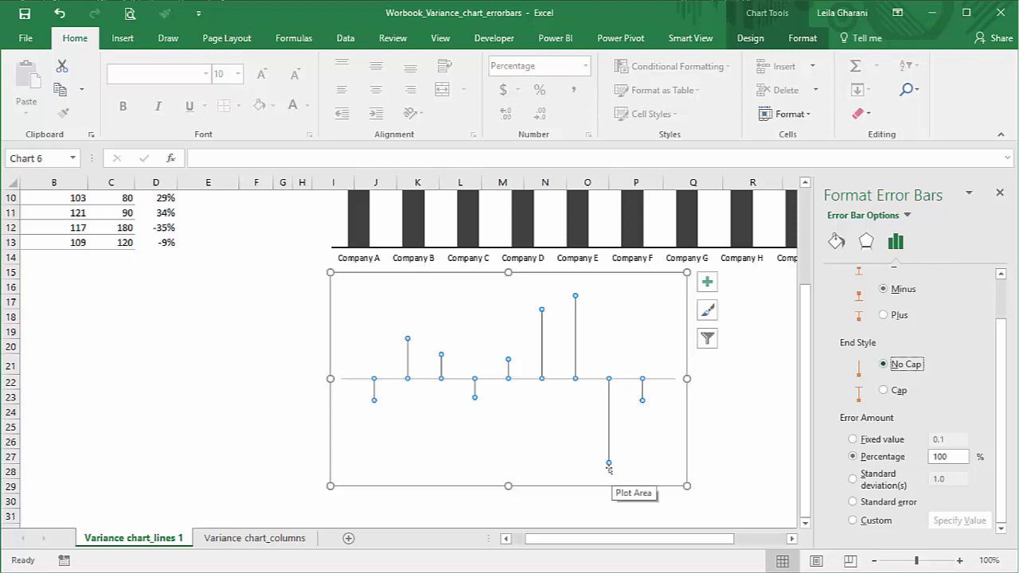
scroll(997, 362, up, 1)
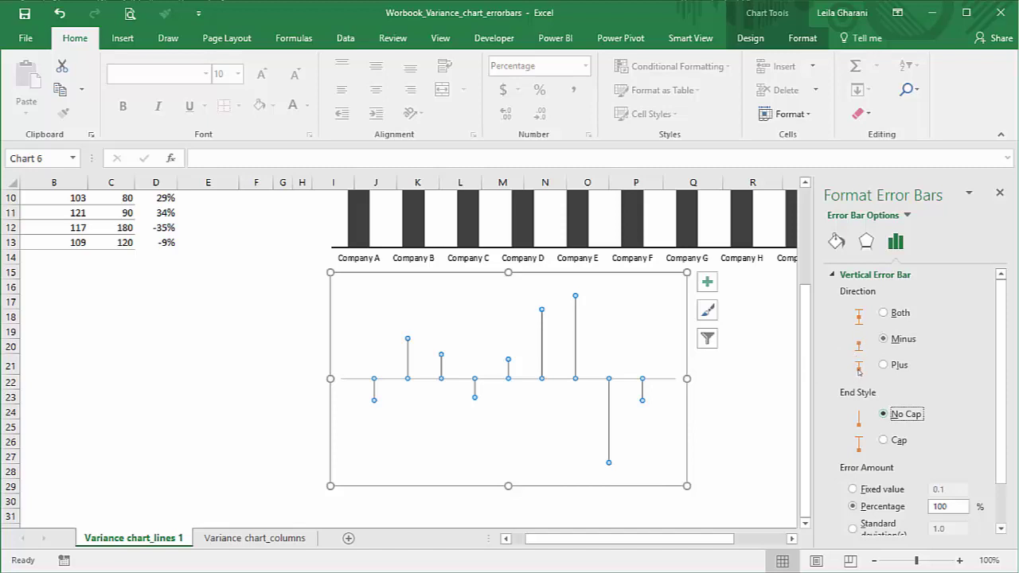
Make the error bar lines solid at 2.5 pt width.
click(834, 244)
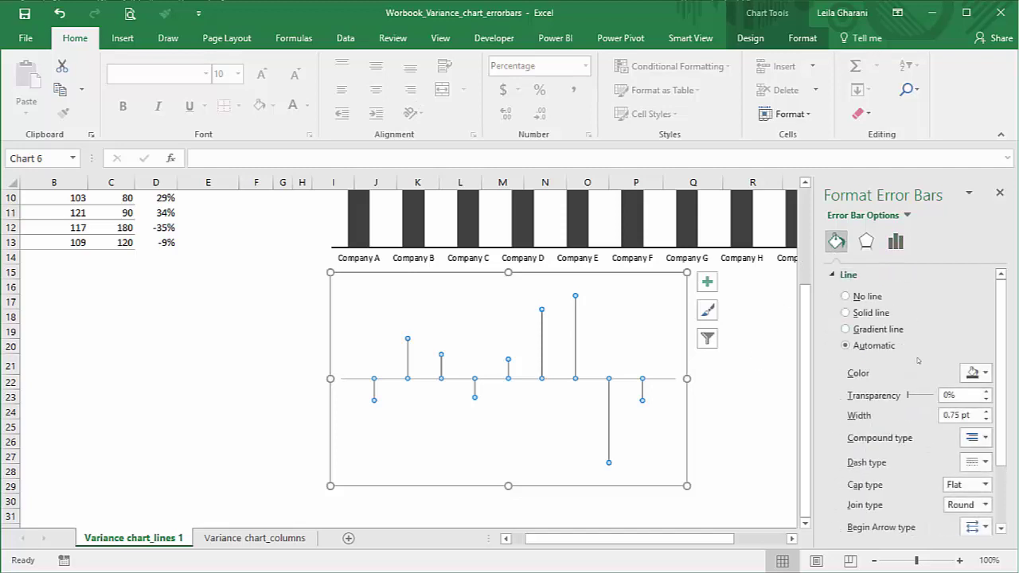
click(986, 412)
click(986, 411)
click(985, 412)
click(986, 411)
click(985, 412)
click(985, 412)
click(986, 412)
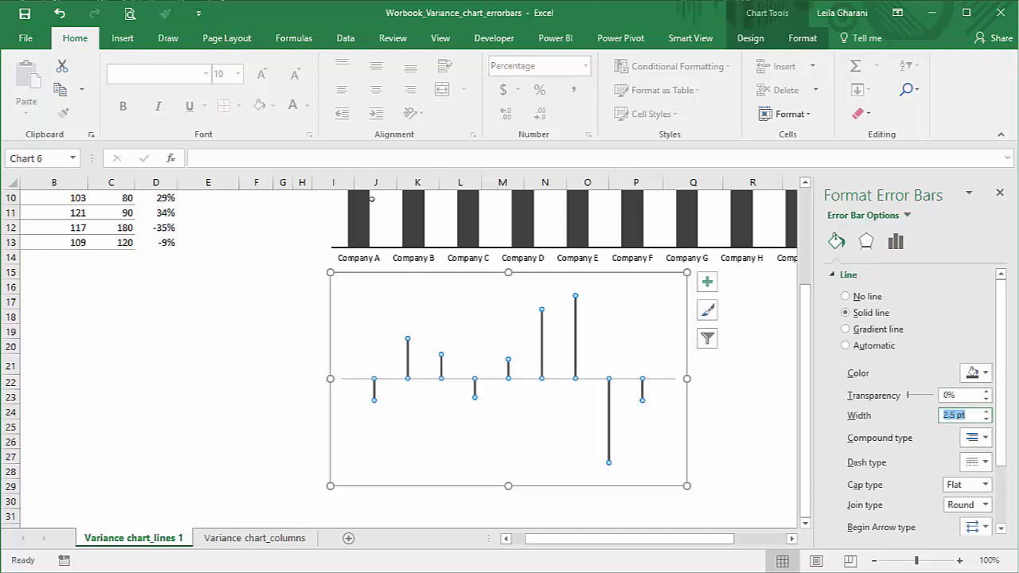
click(742, 442)
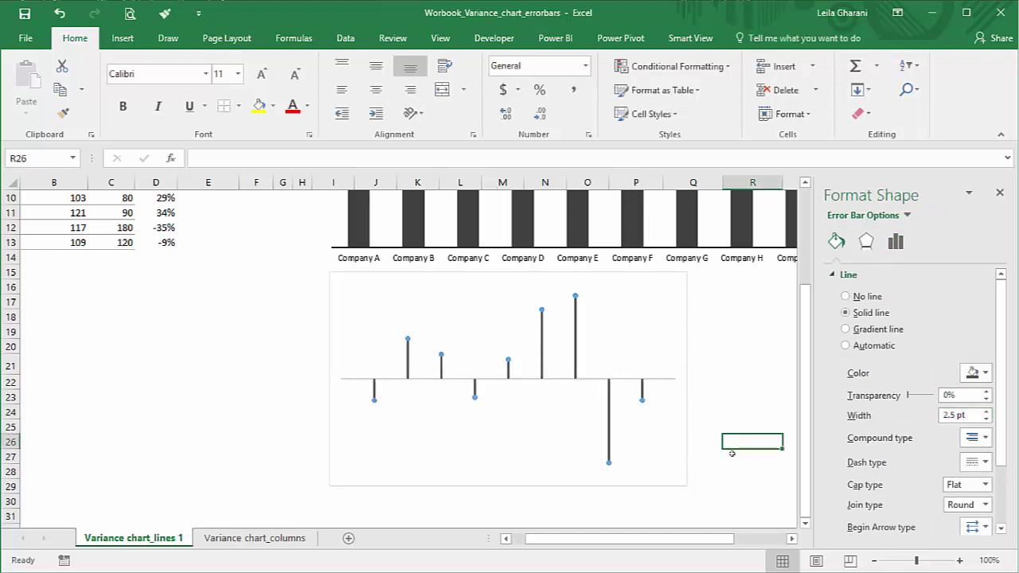
Give the variance series markers No Fill so only the lines show.
click(577, 300)
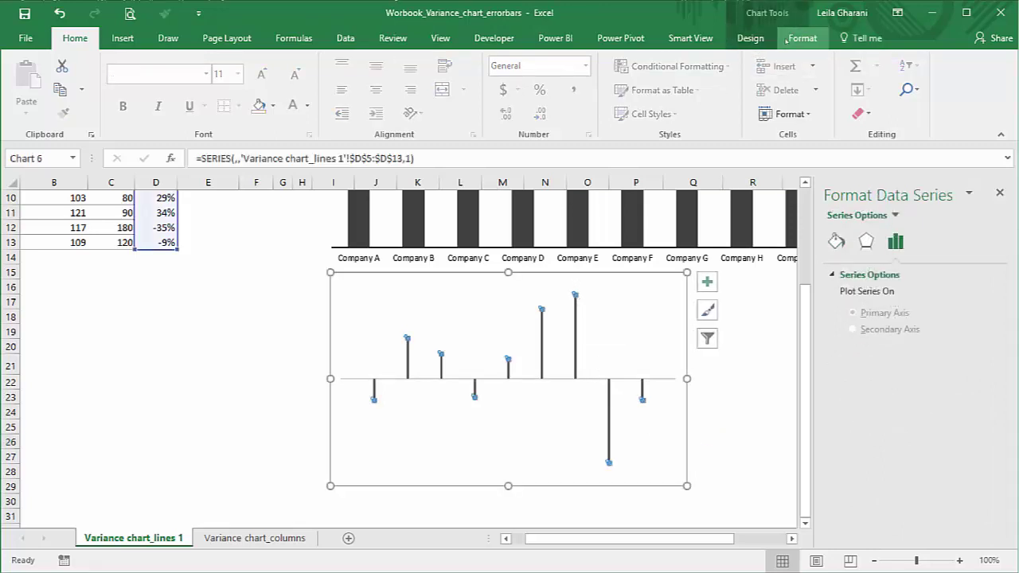
click(802, 38)
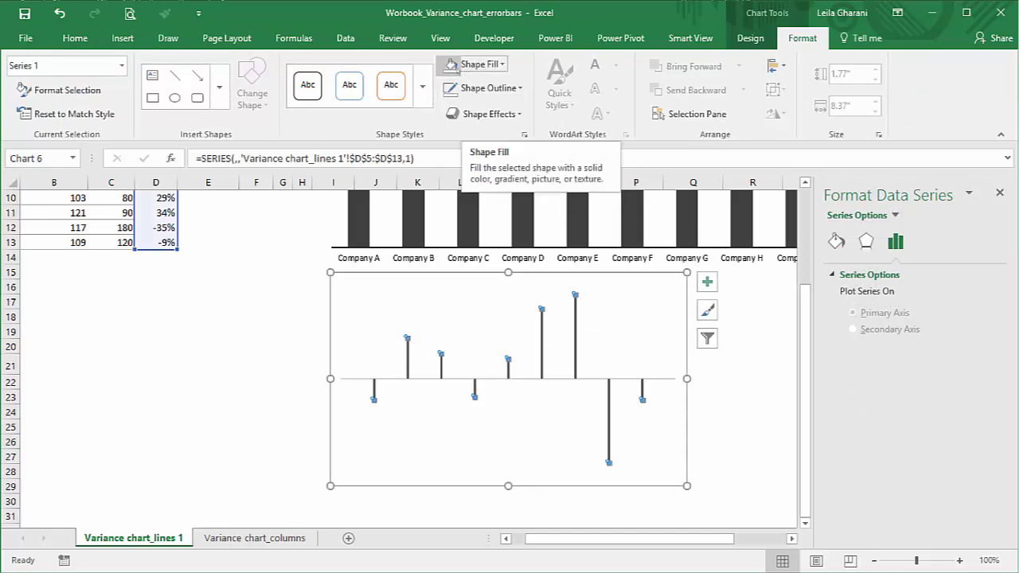
click(262, 336)
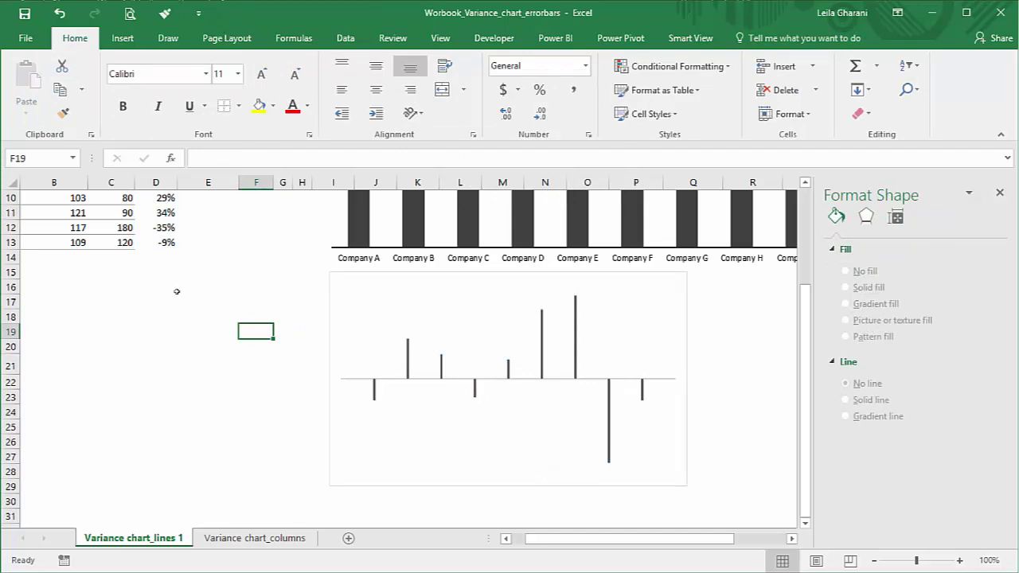
scroll(176, 291, up, 2)
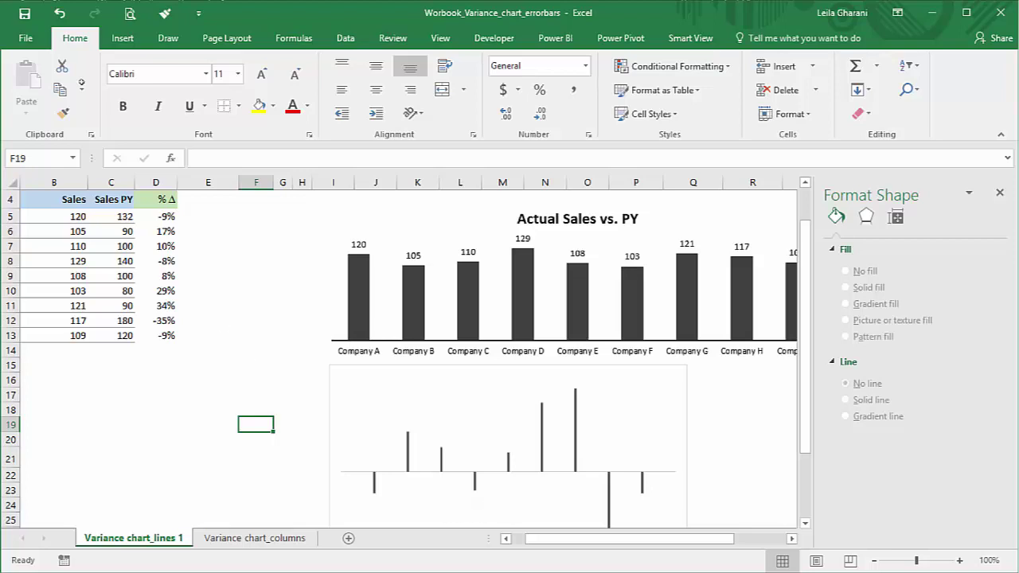
Rename the D4 header from % Δ to % +Δ.
click(162, 201)
click(205, 159)
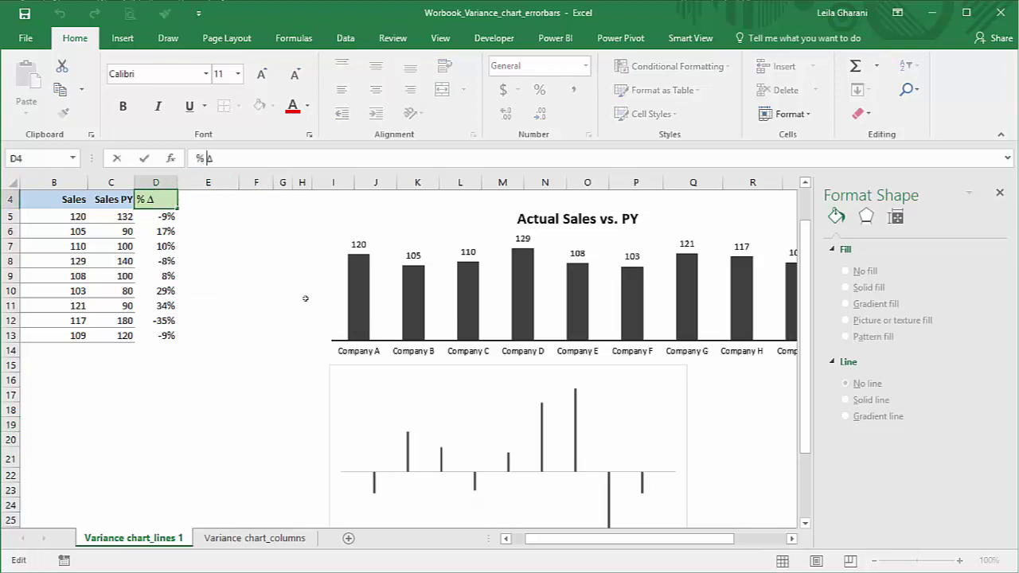
text(+)
key(Return)
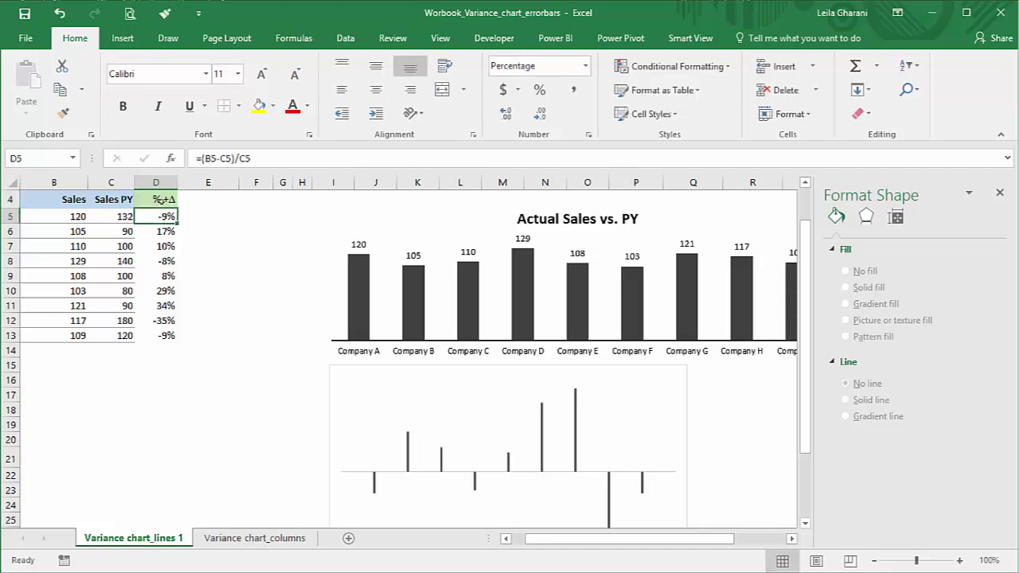
Add a % -Δ header in E4 by copying and editing the D4 header.
key(Up)
drag(217, 159, 197, 159)
key(ctrl+c)
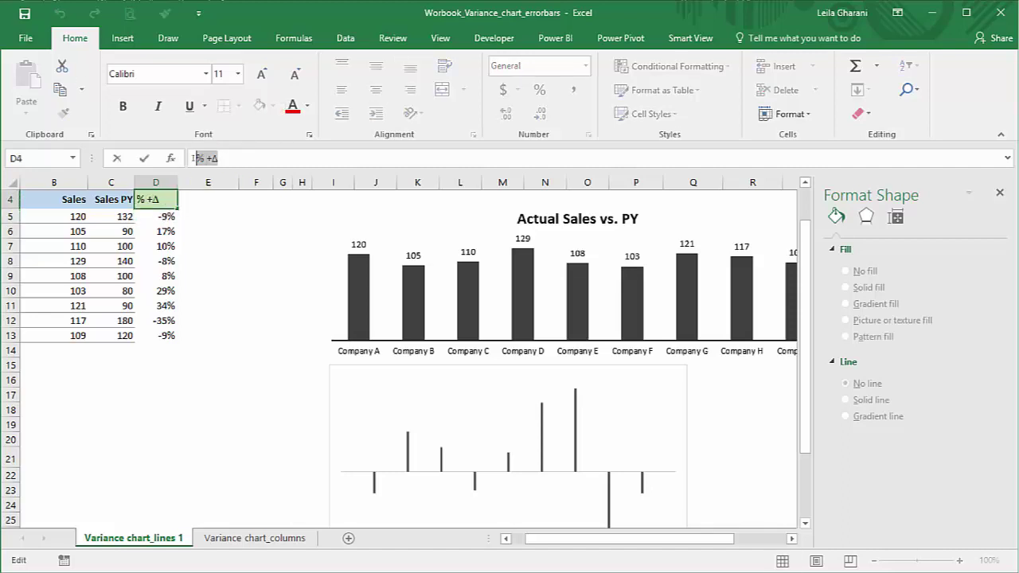
key(Escape)
click(204, 204)
click(223, 160)
key(ctrl+v)
click(211, 159)
key(BackSpace)
text(-)
key(ctrl+Return)
Change D5 to =IF((B5-C5)/C5>=0,(B5-C5)/C5,"") and fill it down to D13.
click(156, 216)
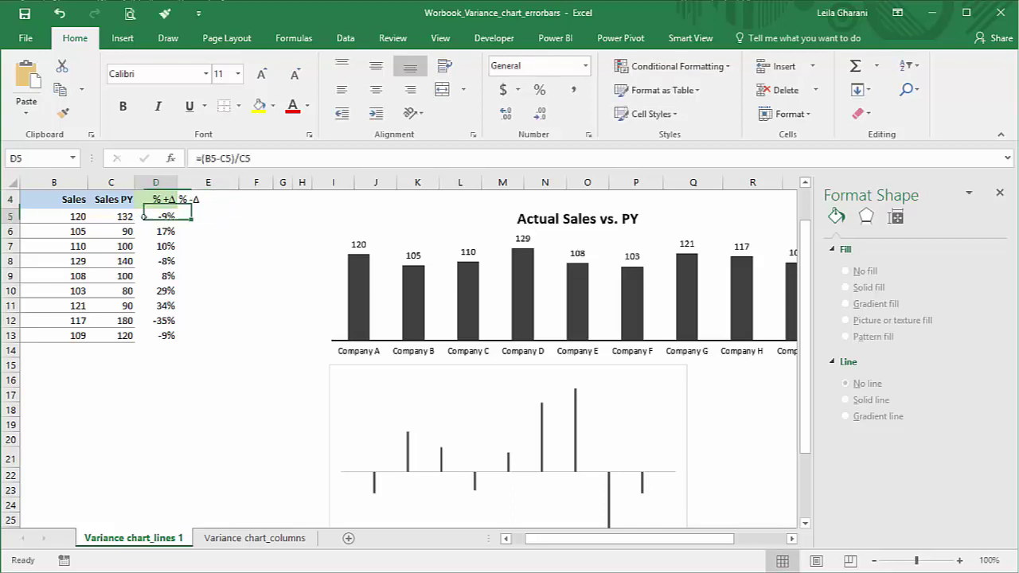
click(213, 161)
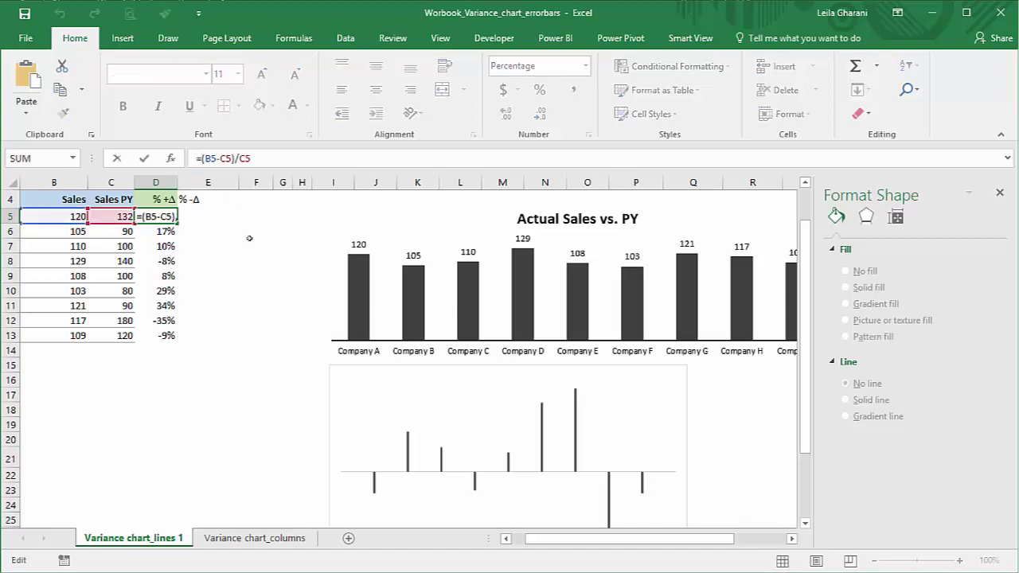
text(if()
click(239, 184)
key(ctrl+c)
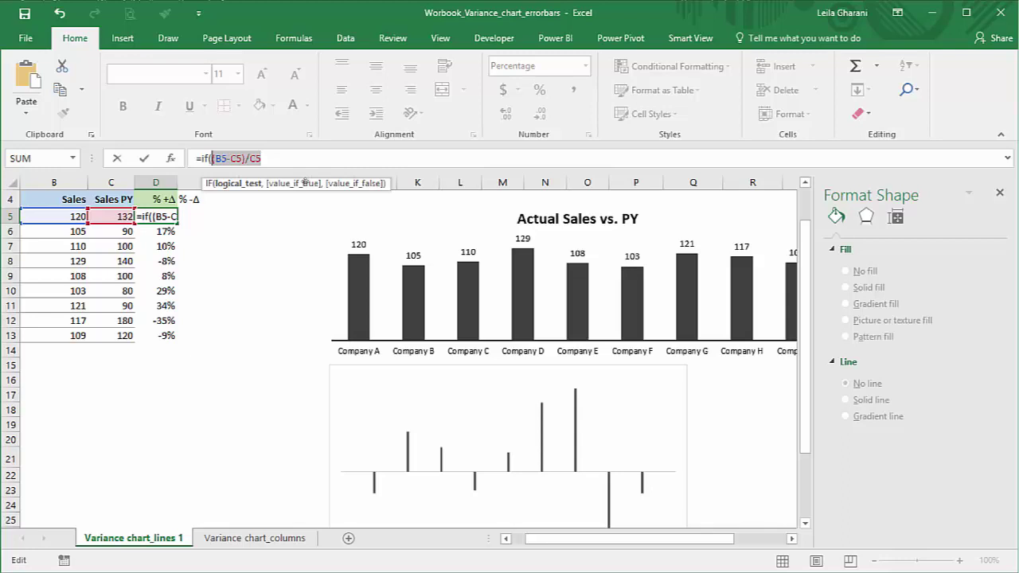
key(Right)
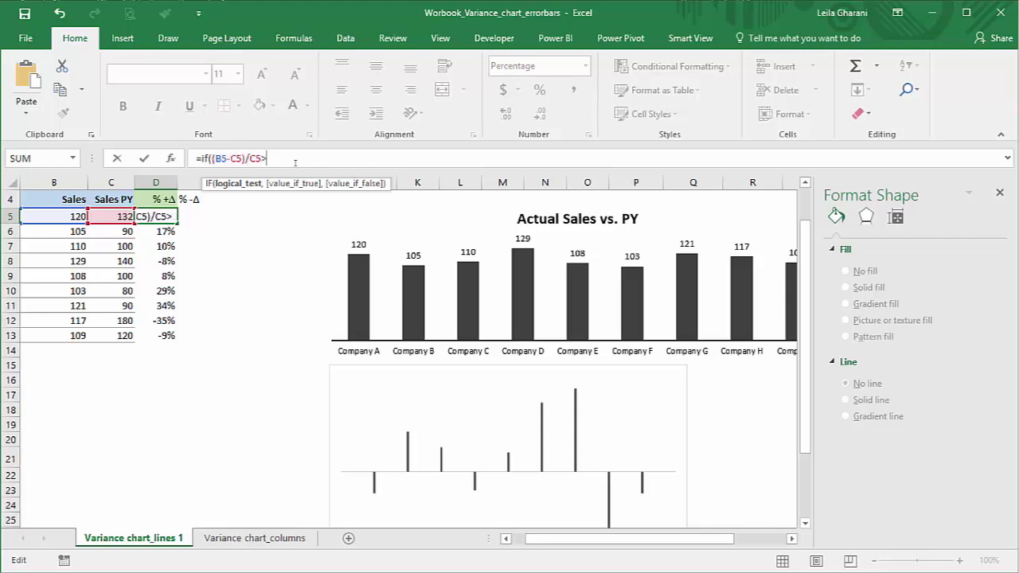
text(>=0,)
key(ctrl+v)
text(,""))
key(ctrl+Return)
double_click(177, 223)
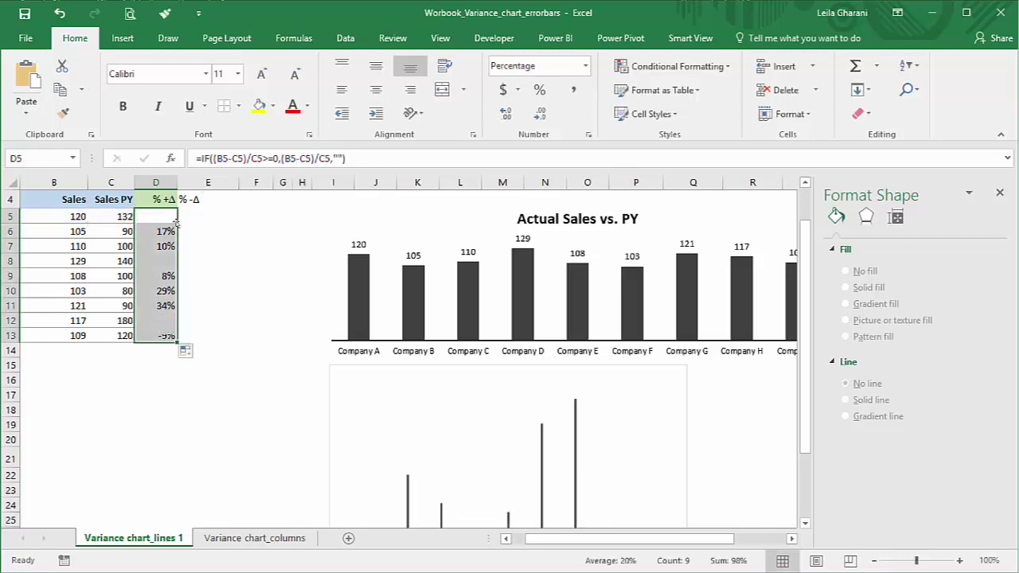
Put =IF((B5-C5)/C5<0,(B5-C5)/C5,"") in E5:E13, formatted as percentages.
click(171, 215)
drag(367, 155, 195, 155)
key(ctrl+c)
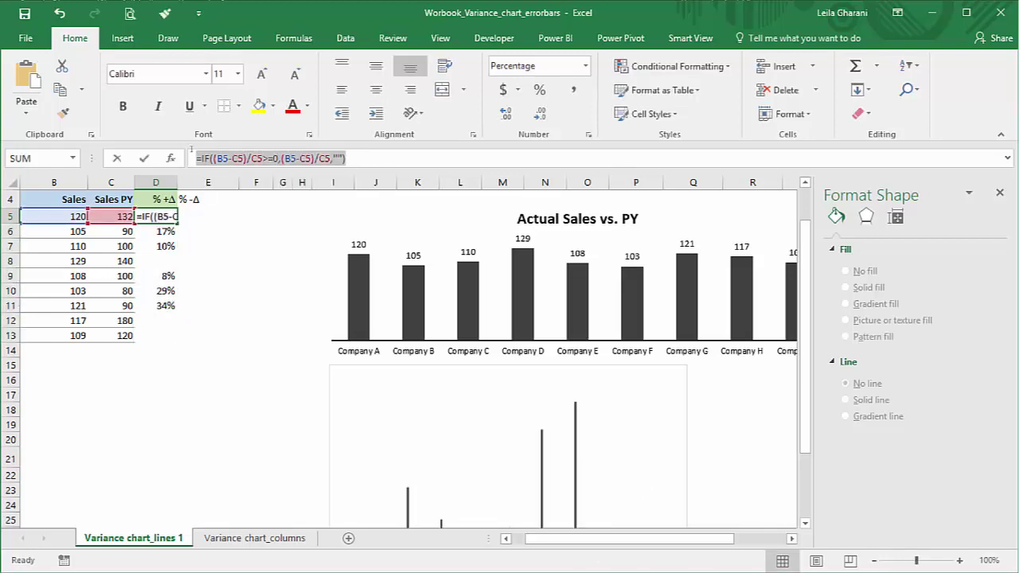
key(Tab)
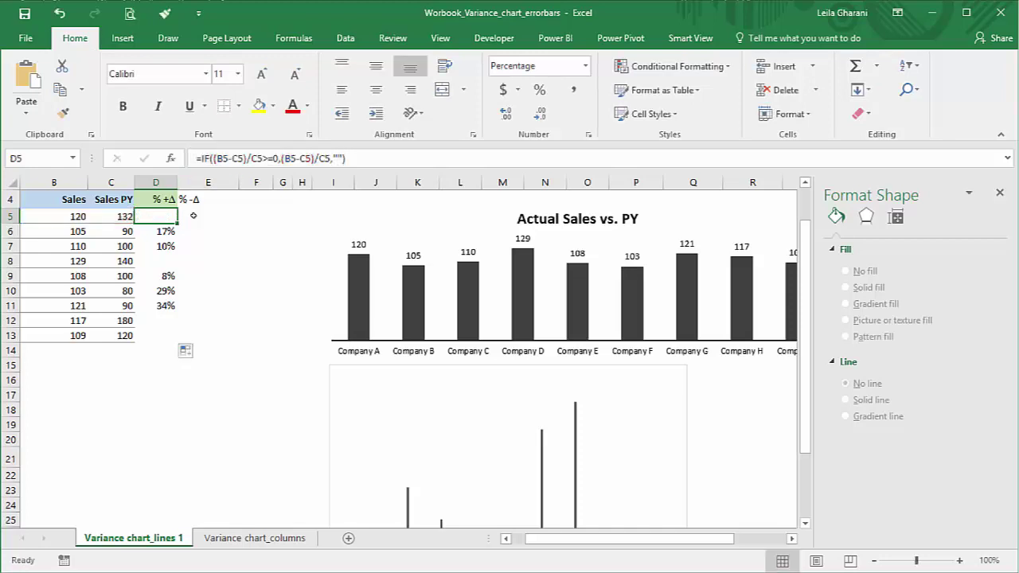
click(223, 155)
key(ctrl+v)
click(235, 160)
key(BackSpace)
key(BackSpace)
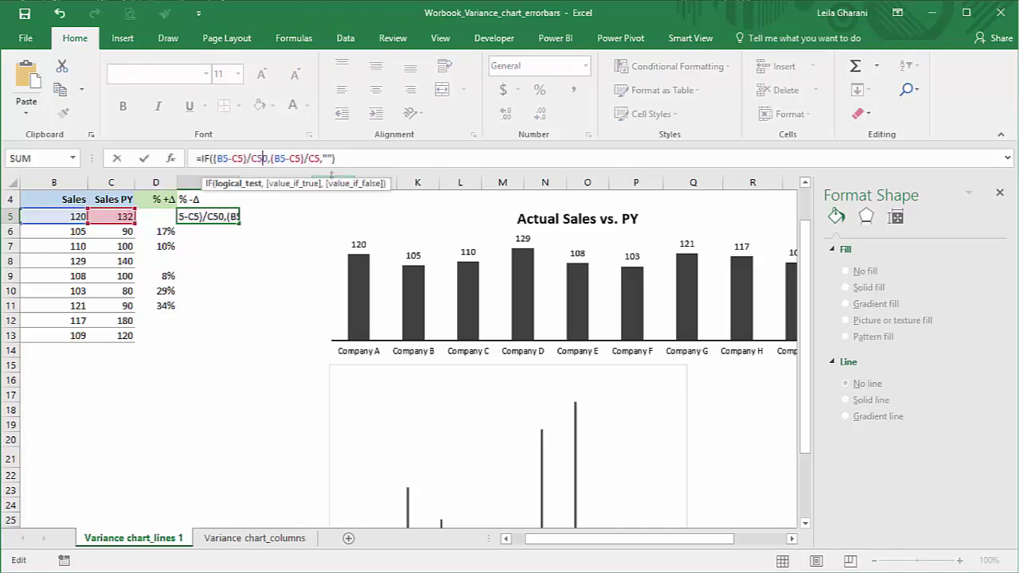
text(<)
key(ctrl+Return)
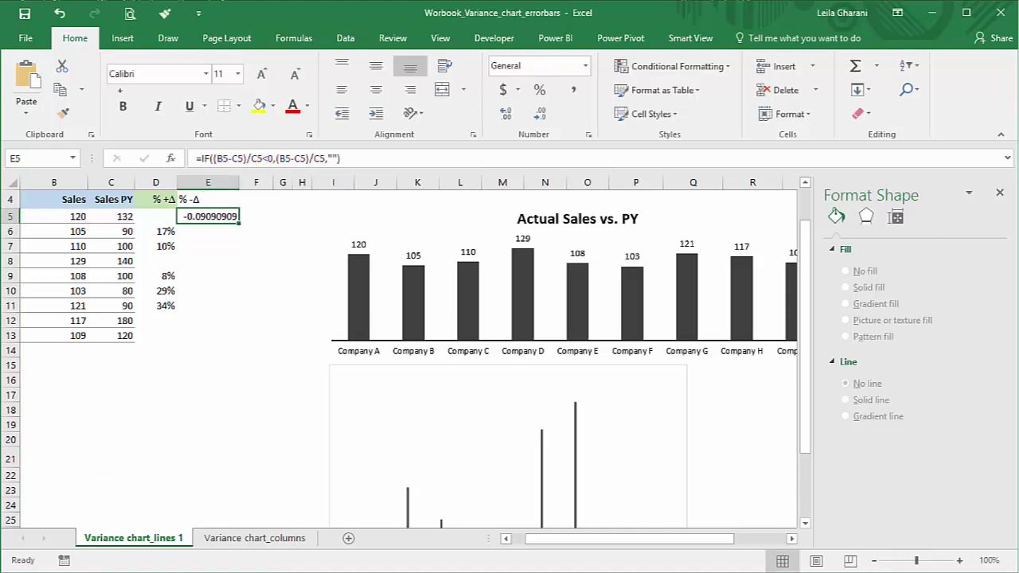
double_click(239, 226)
click(538, 89)
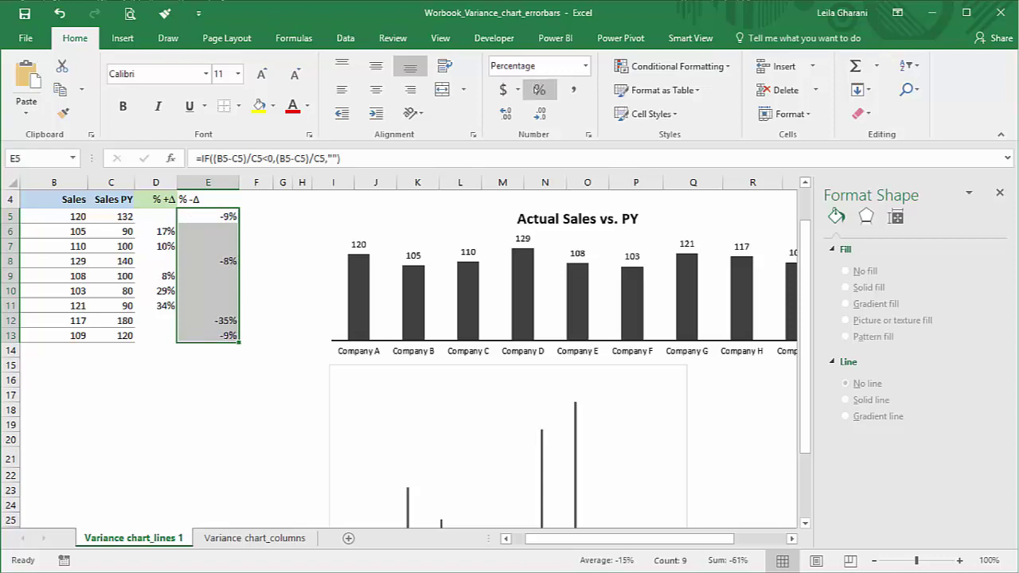
Fill the % -Δ header cell E4 with red.
click(209, 199)
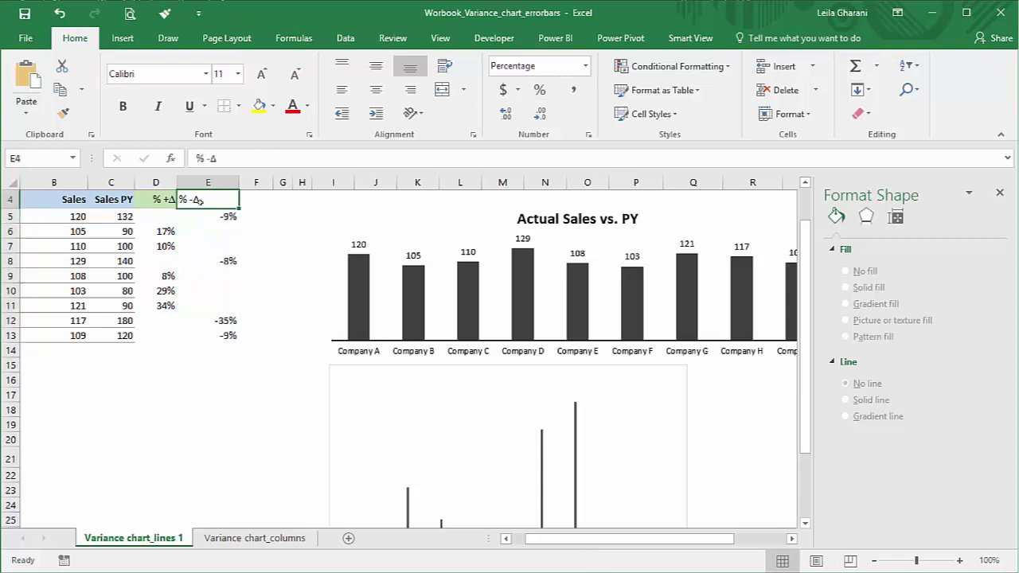
click(271, 112)
click(264, 225)
key(Down)
key(Down)
key(Down)
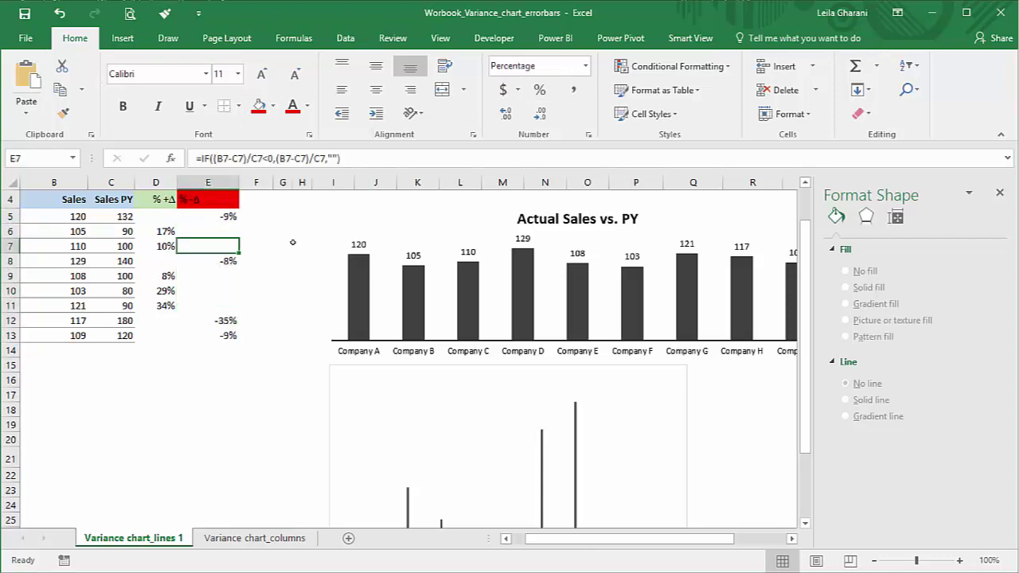
Change the variance chart's error bar line colour to green.
scroll(293, 242, down, 3)
click(408, 369)
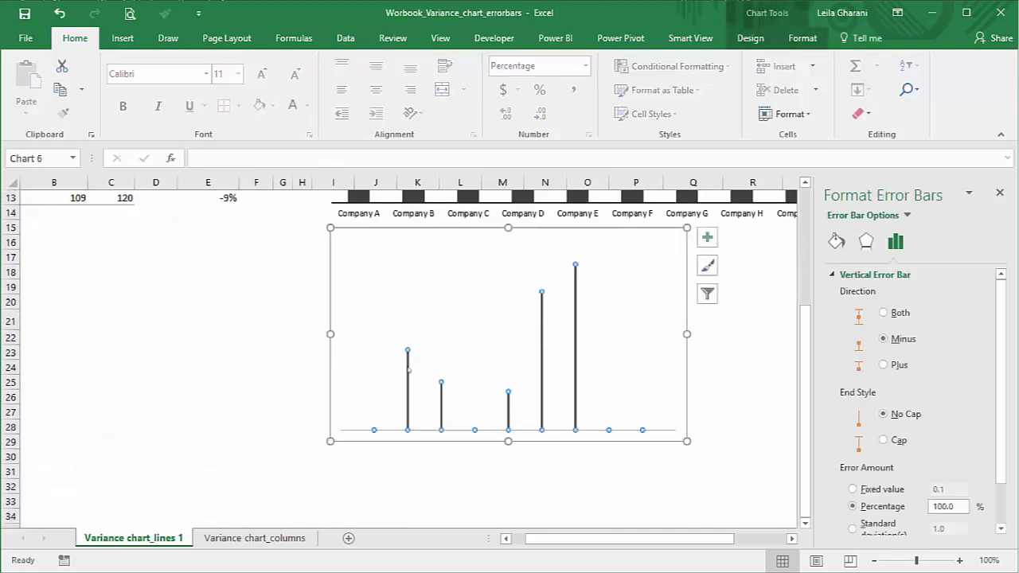
click(836, 241)
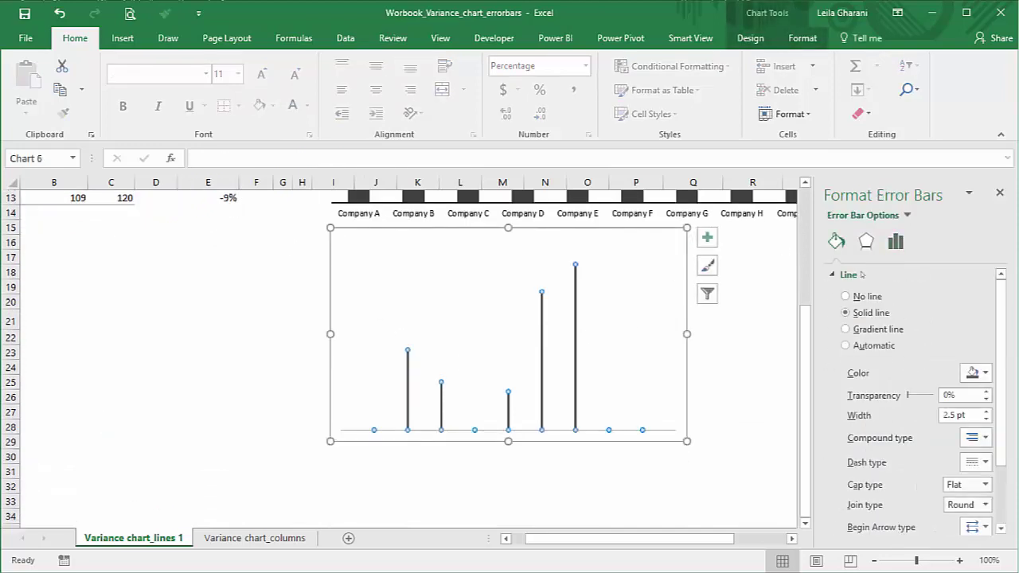
click(985, 373)
click(1008, 459)
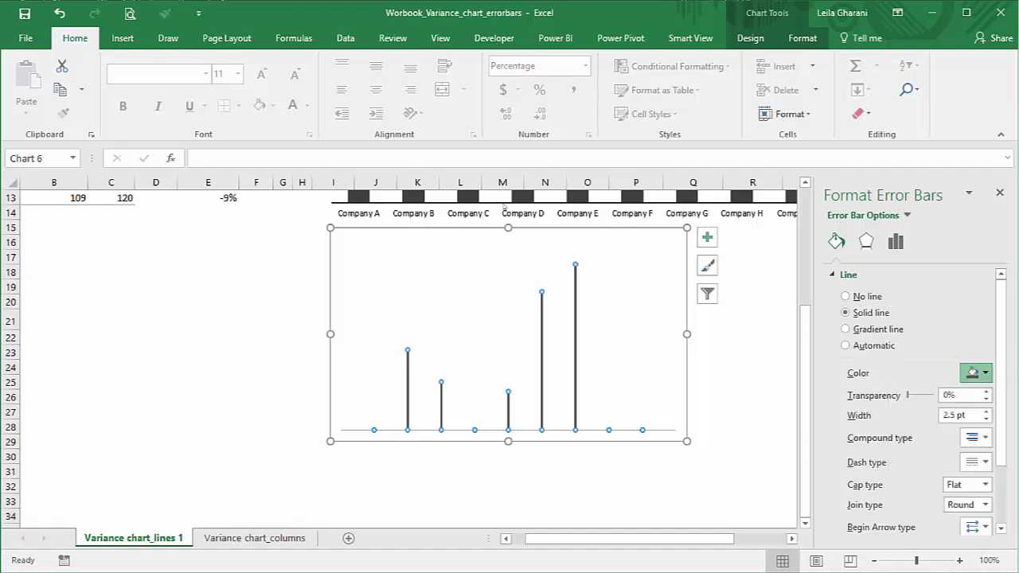
click(144, 357)
scroll(402, 419, up, 3)
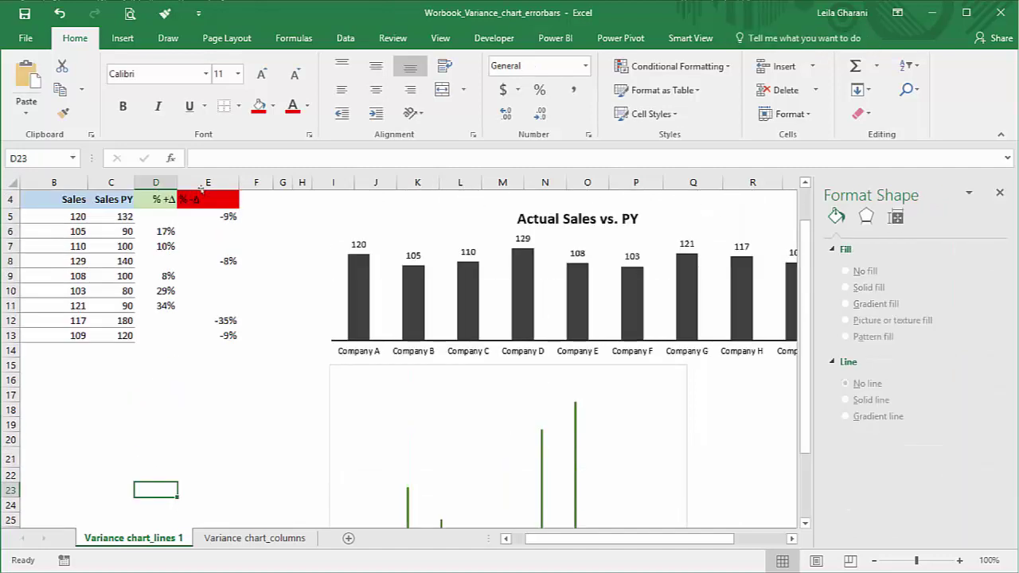
Add a new series to the variance chart named from E4 (% -Δ) with values E5:E13.
right_click(402, 419)
click(450, 501)
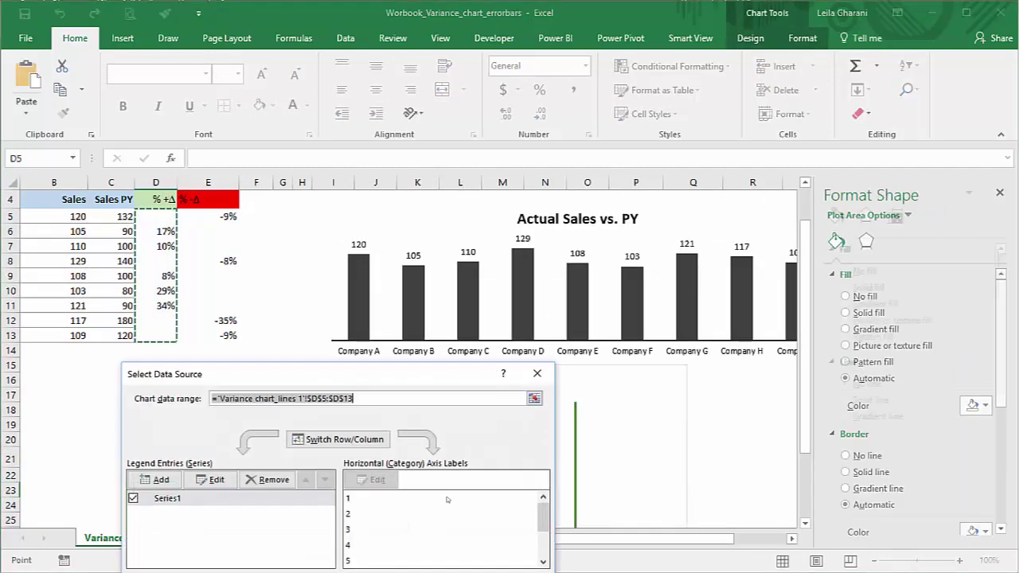
click(162, 480)
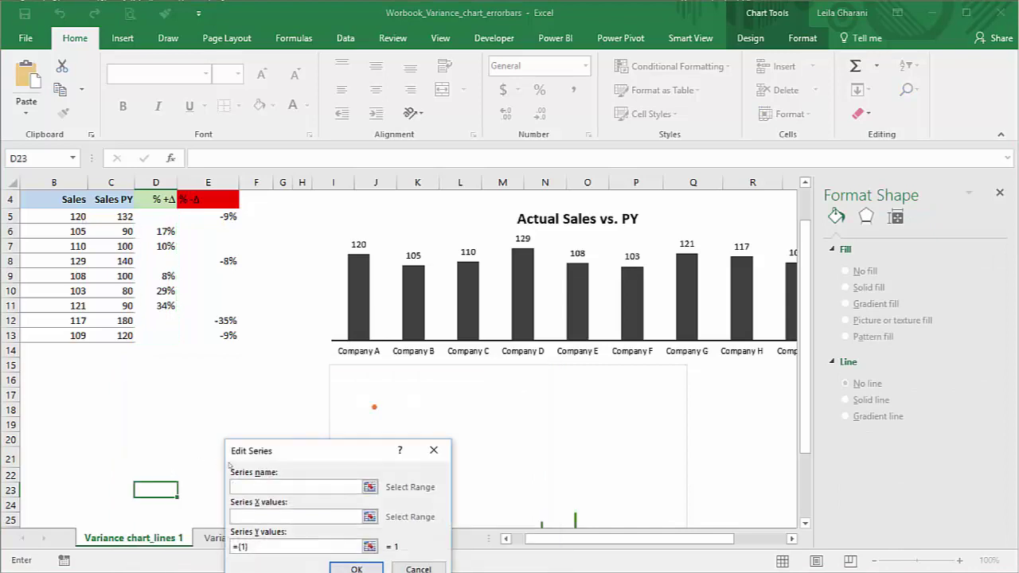
click(215, 203)
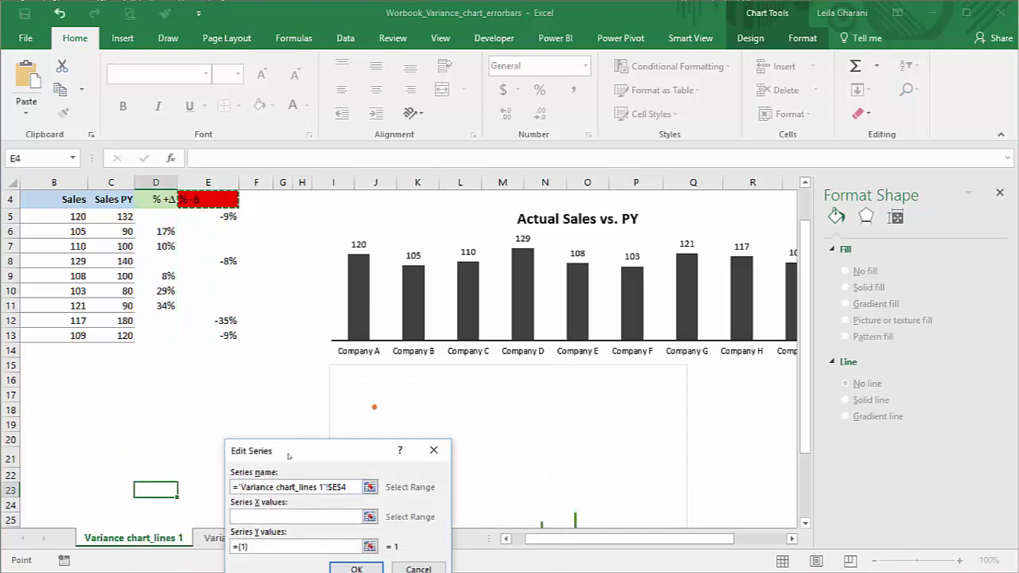
key(Tab)
key(Tab)
key(BackSpace)
drag(180, 218, 195, 335)
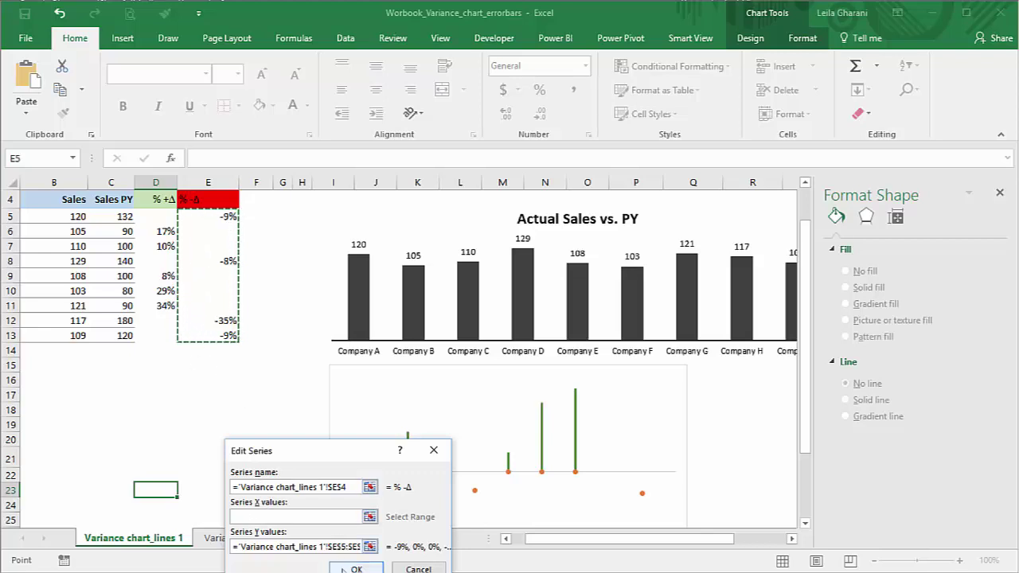
click(357, 568)
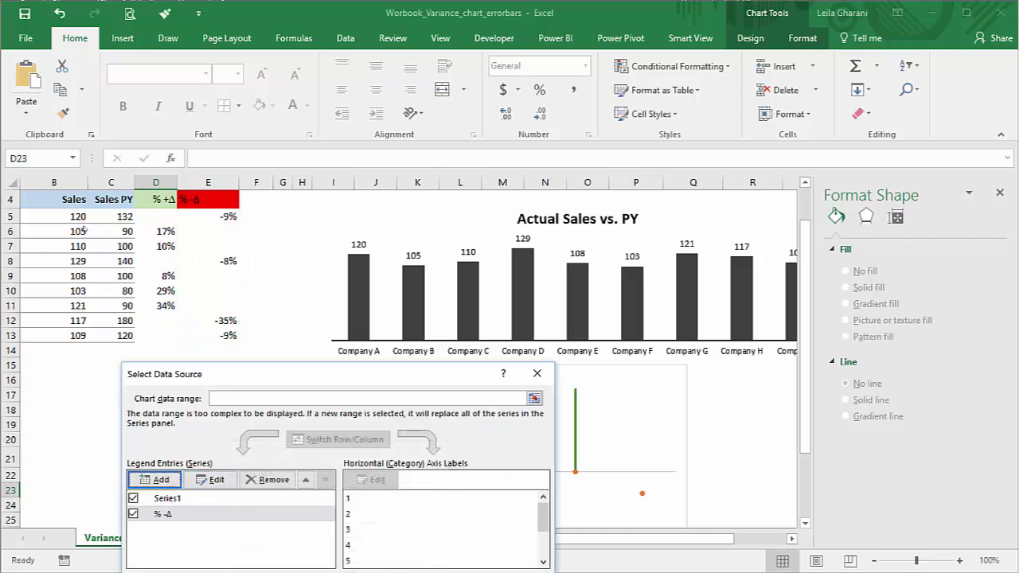
Rename the first series to % +Δ using header cell D4.
click(167, 498)
click(210, 480)
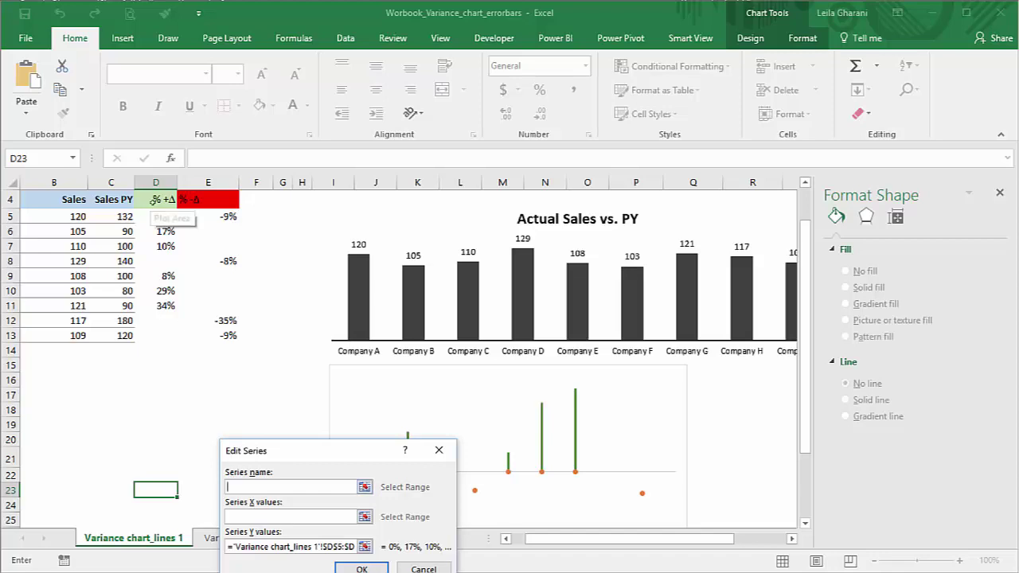
click(166, 199)
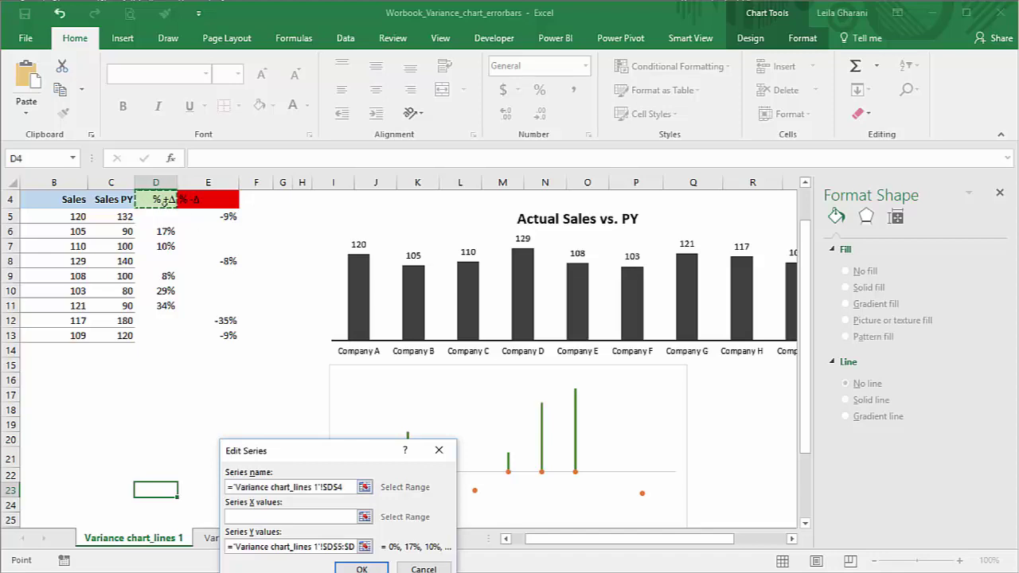
click(362, 569)
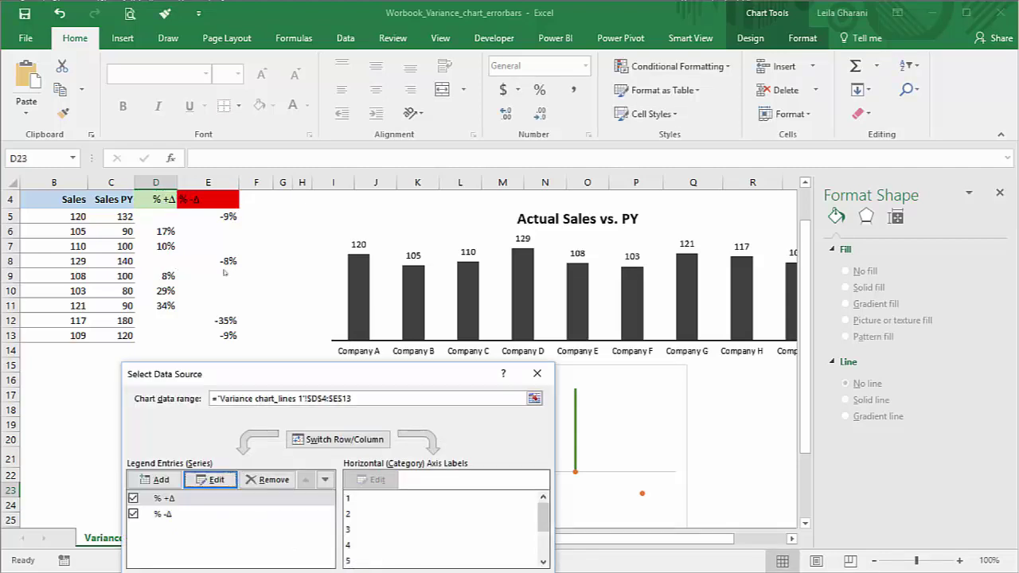
key(Return)
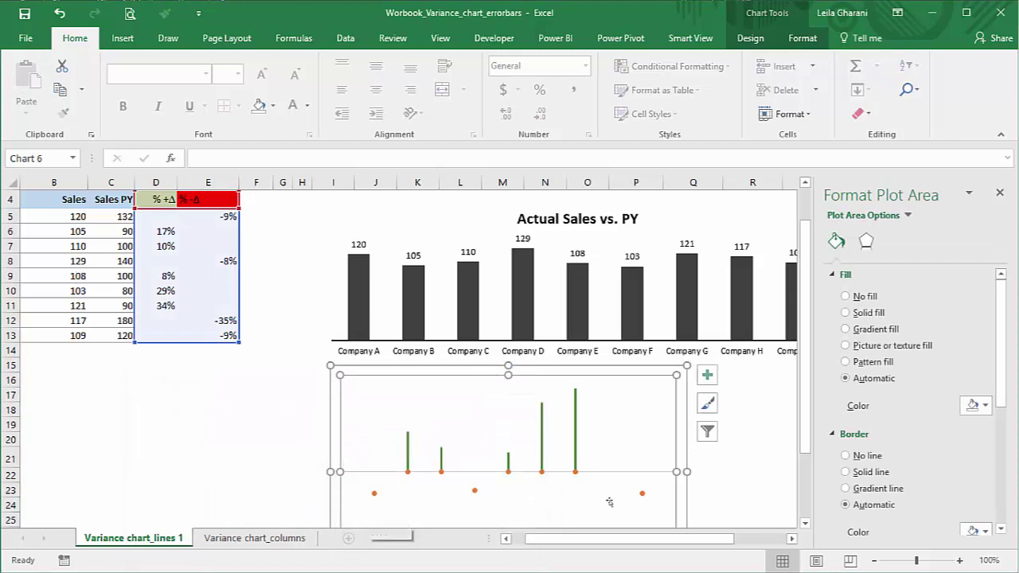
Add error bars to the % -Δ series through Chart Elements.
click(642, 492)
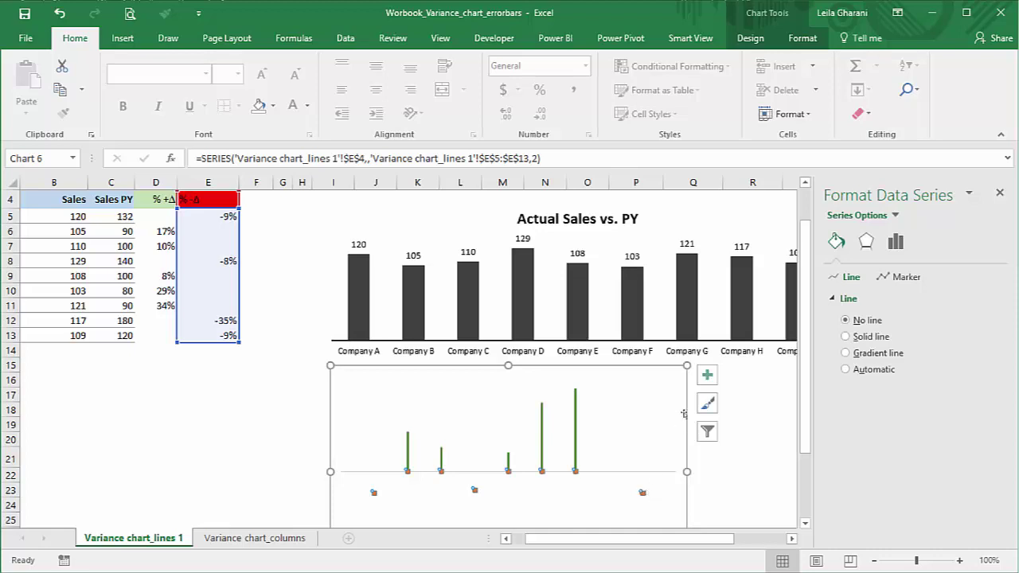
click(707, 374)
click(742, 467)
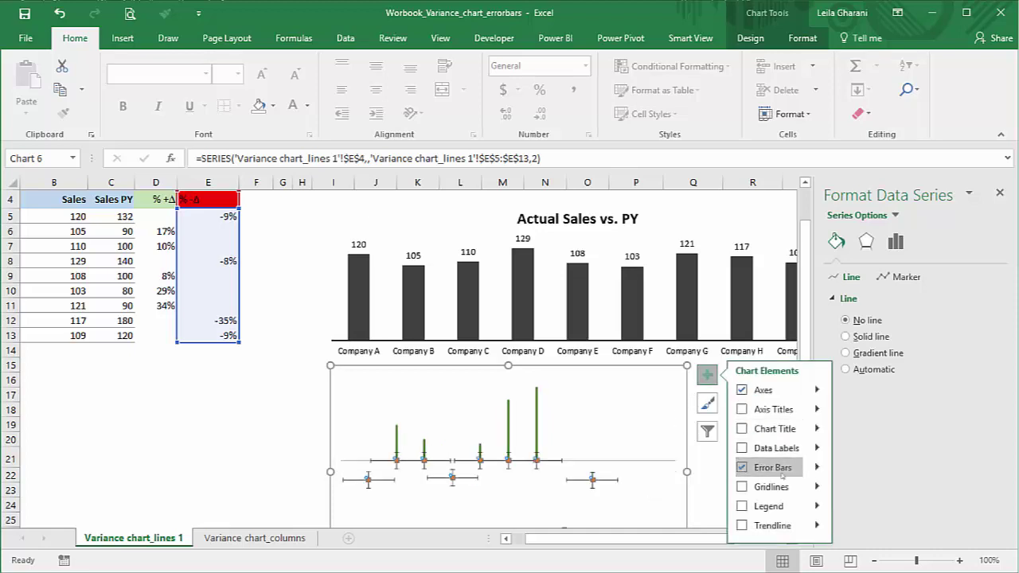
click(816, 468)
click(875, 525)
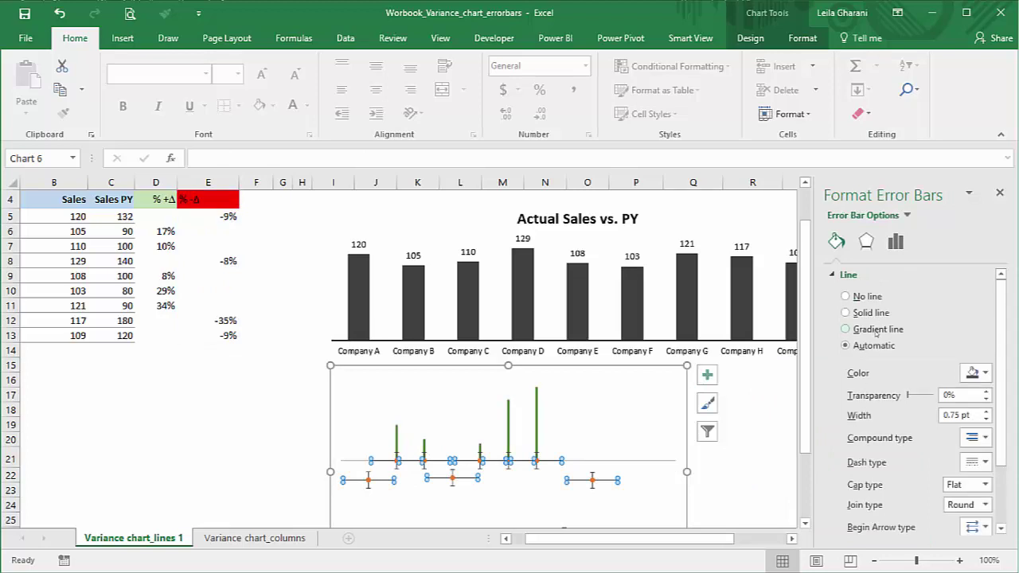
key(Escape)
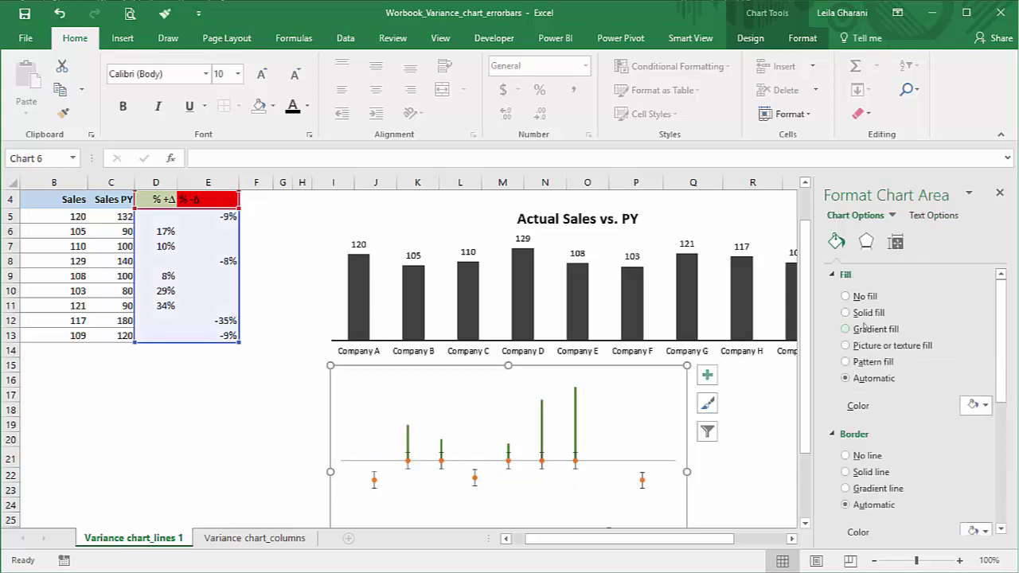
Set the % -Δ error bars to Minus direction, No Cap, with a 100 percentage amount.
click(891, 215)
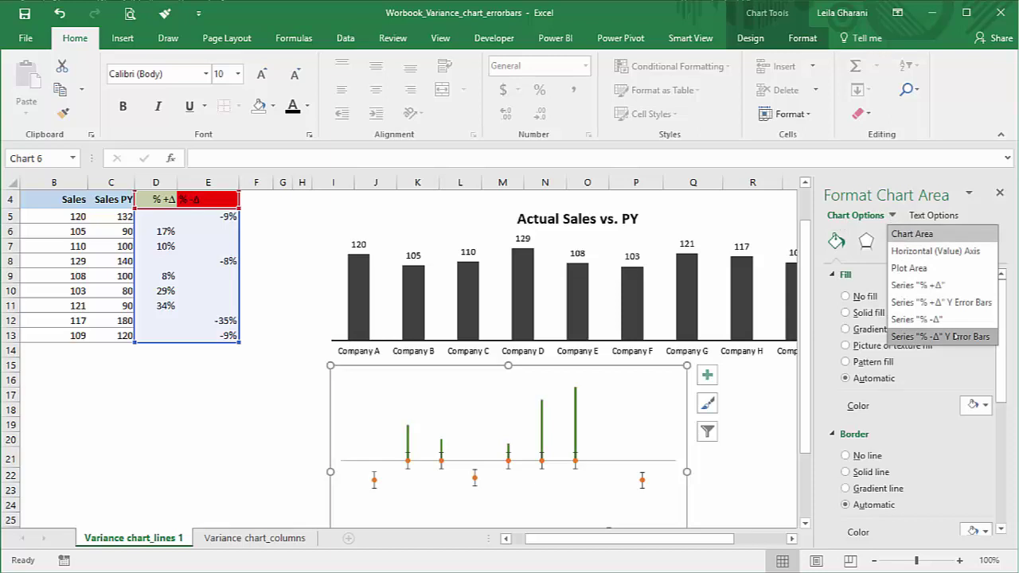
click(955, 336)
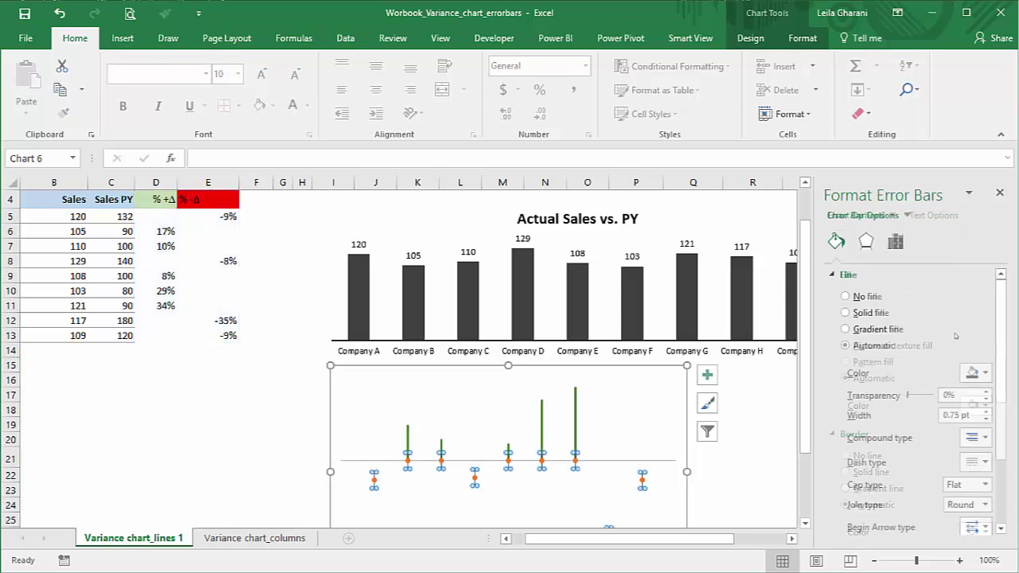
click(895, 241)
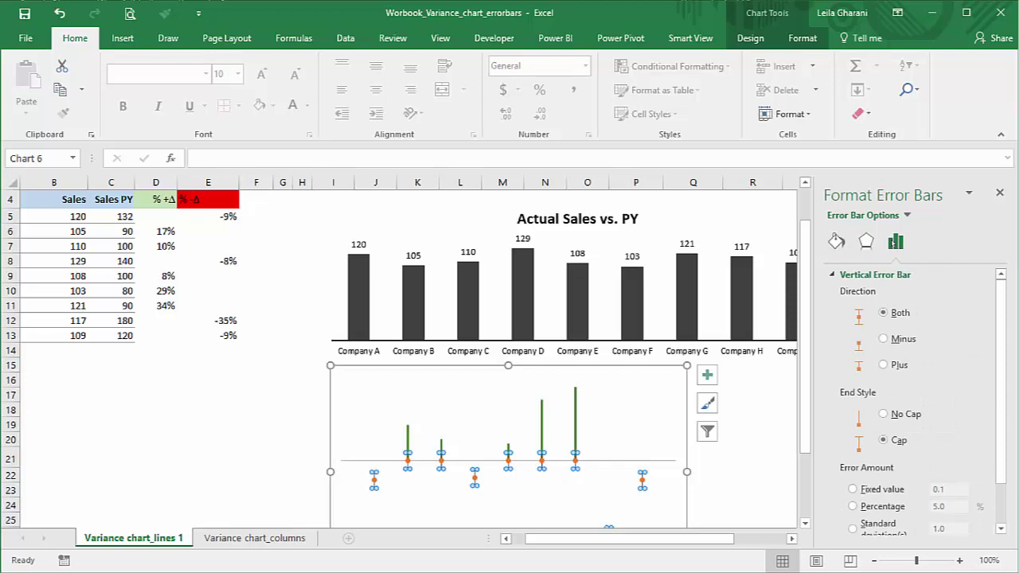
click(885, 341)
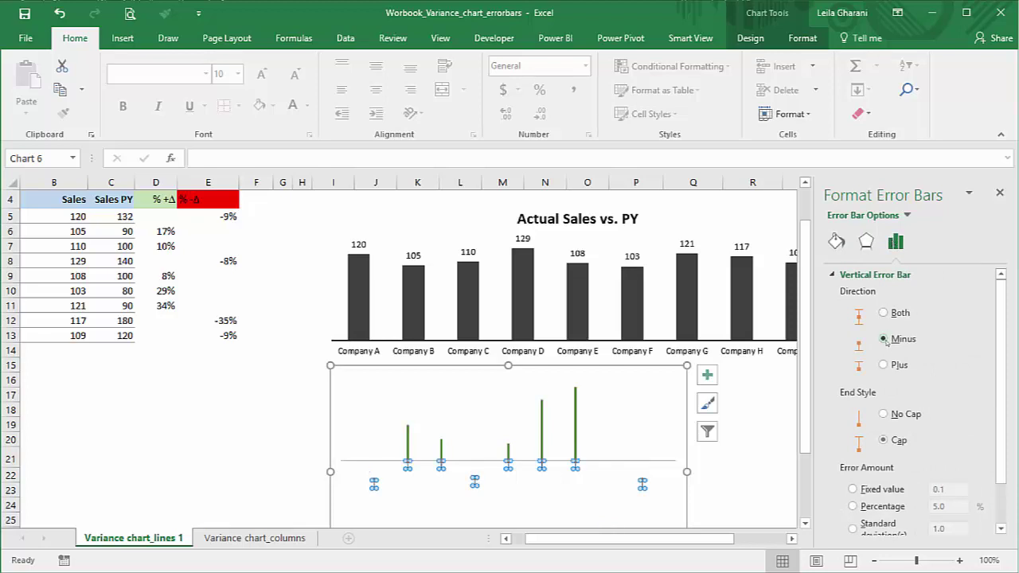
scroll(883, 445, down, 2)
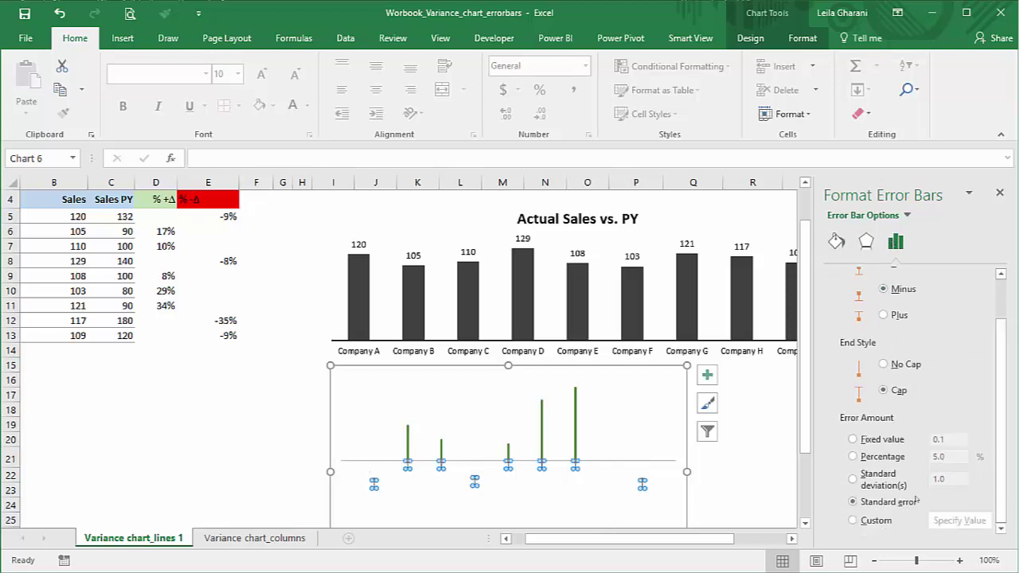
click(852, 457)
double_click(940, 456)
text(100)
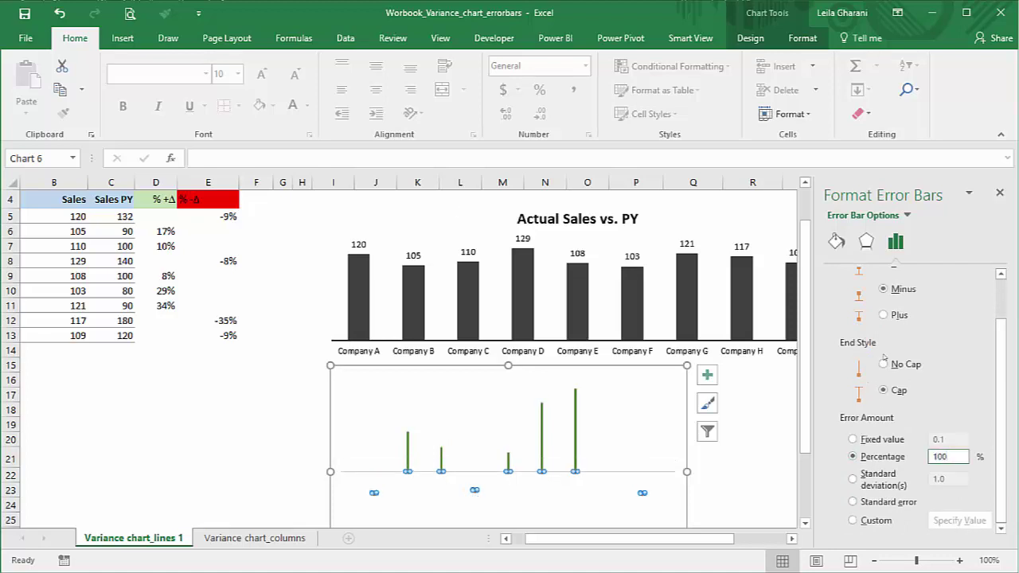
click(884, 364)
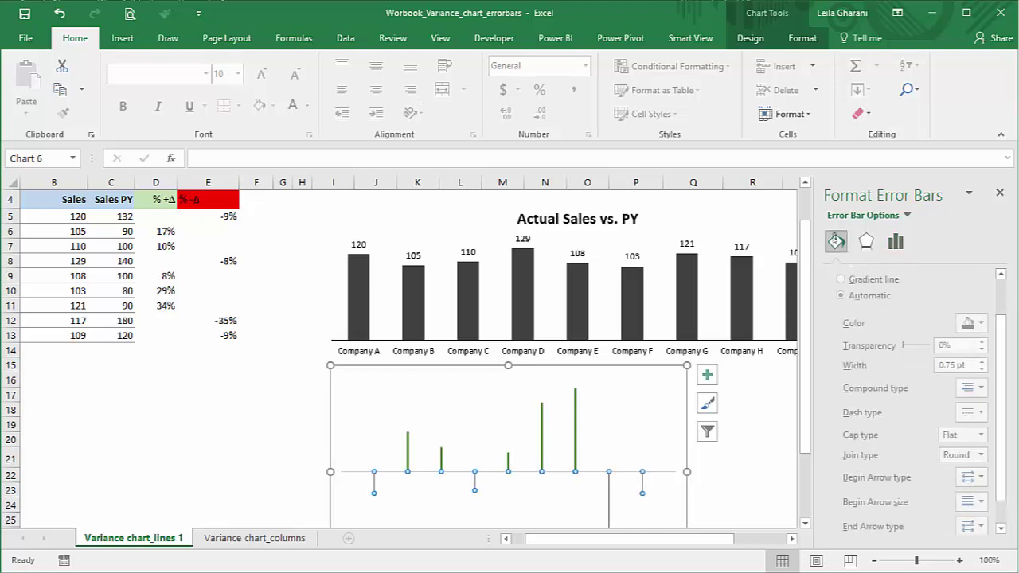
Colour the % -Δ error bars dark red and thicken them to 2.25 pt.
click(836, 240)
click(978, 322)
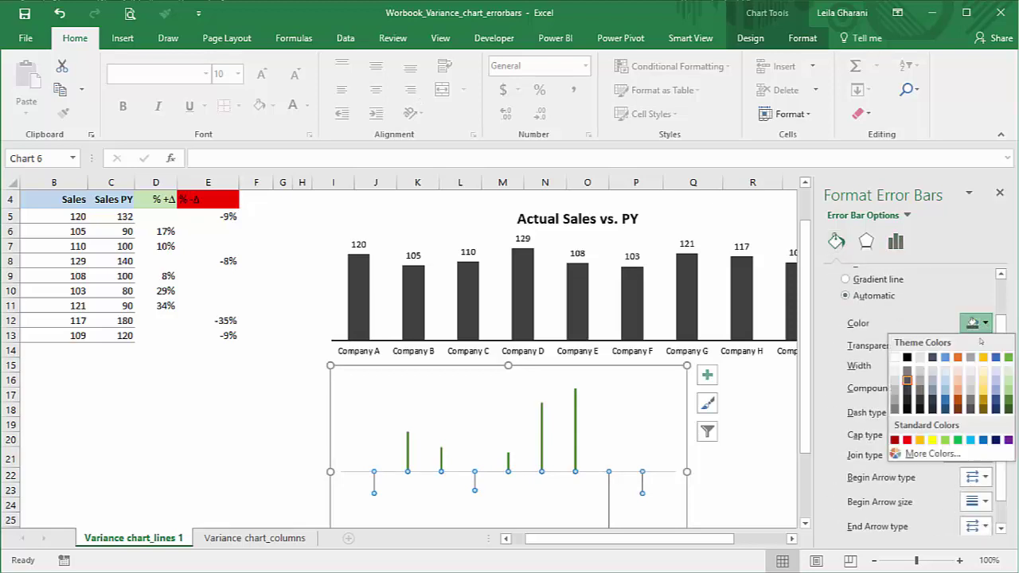
click(894, 440)
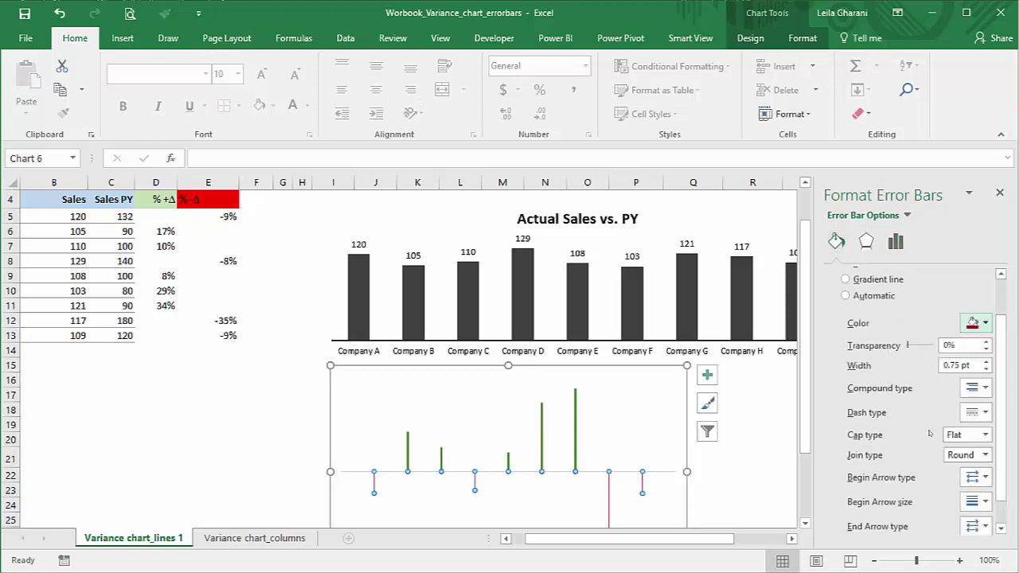
click(986, 362)
click(986, 361)
click(985, 362)
click(985, 361)
click(985, 361)
click(985, 361)
click(986, 362)
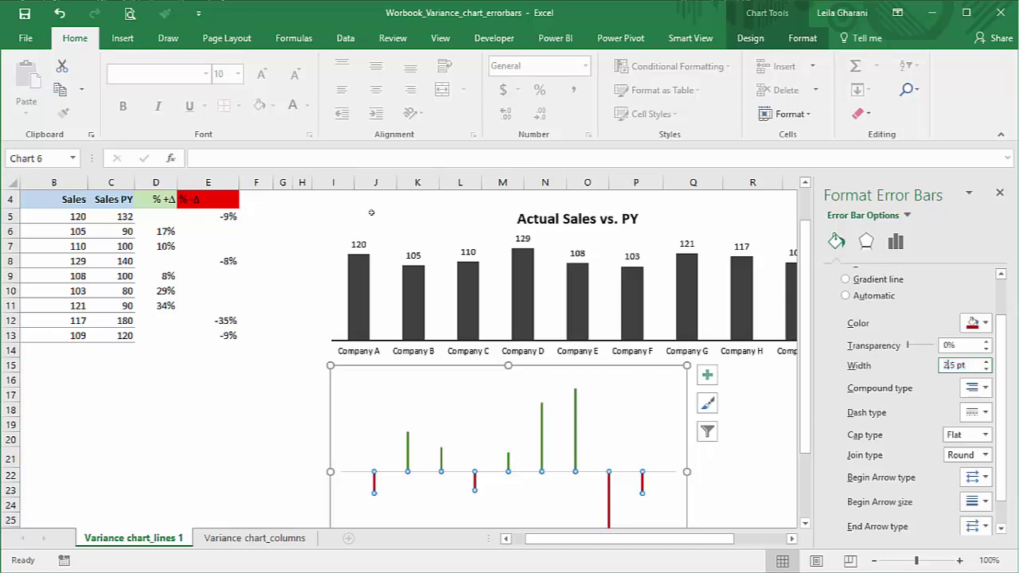
click(741, 470)
scroll(701, 471, down, 1)
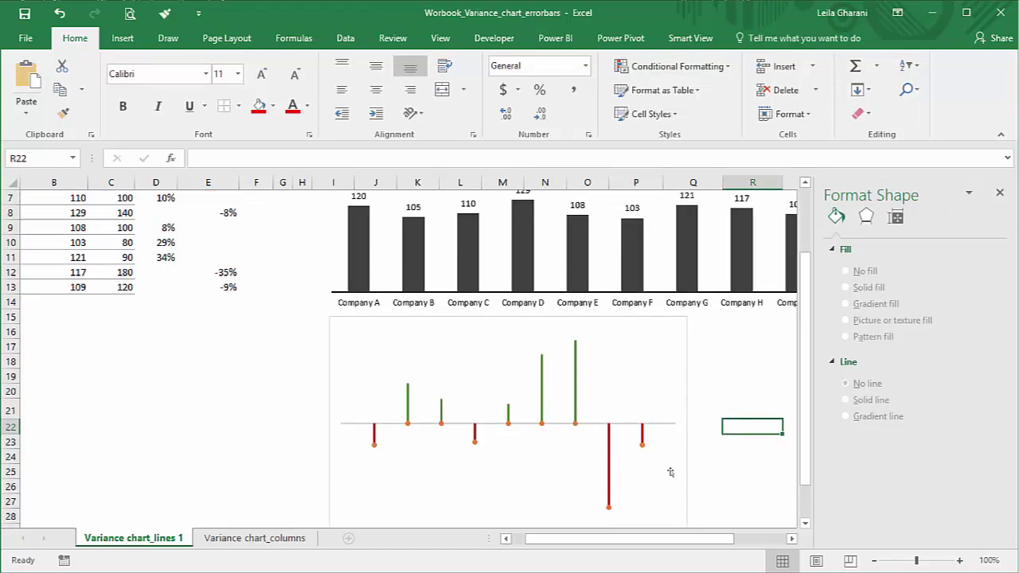
Select the green and red variance lines and bring up the chart elements list.
click(576, 423)
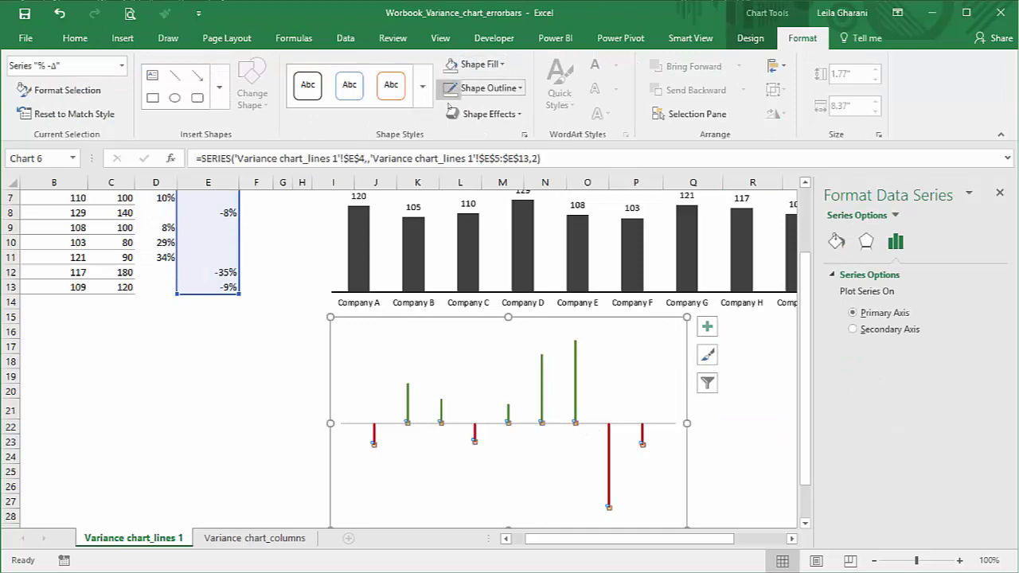
click(616, 358)
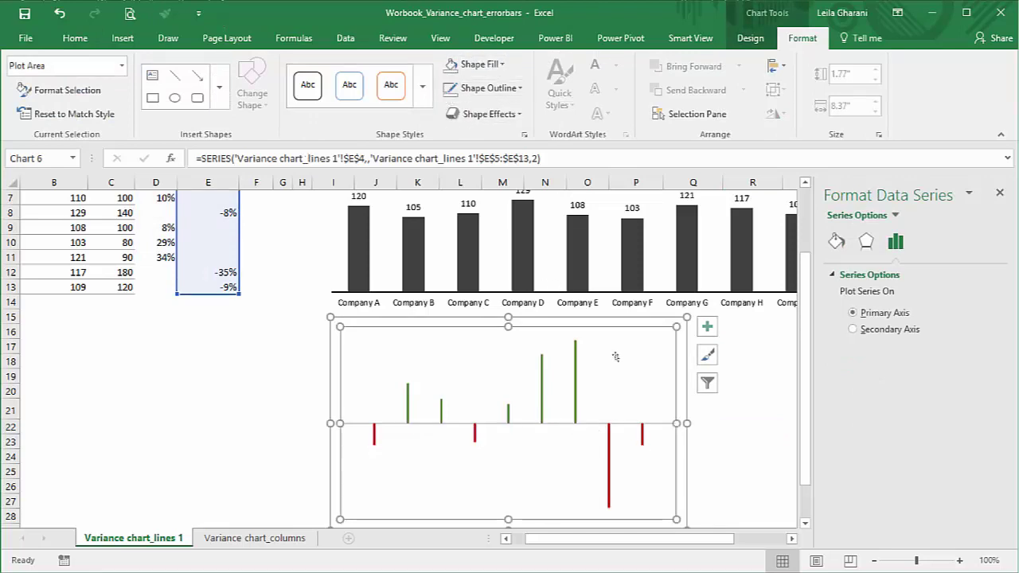
click(575, 360)
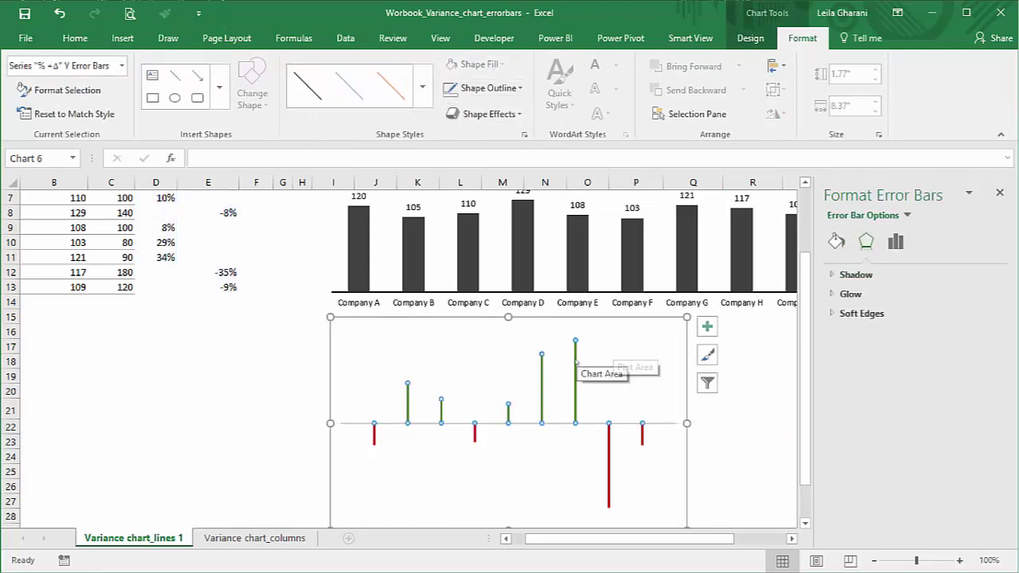
click(706, 327)
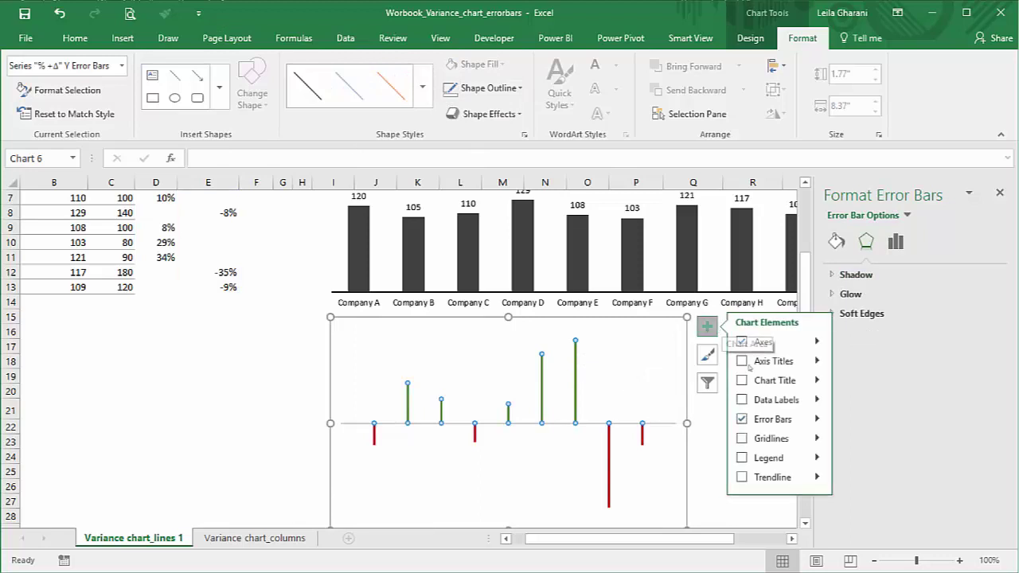
Turn on data labels for the variance chart and open their formatting options.
click(761, 402)
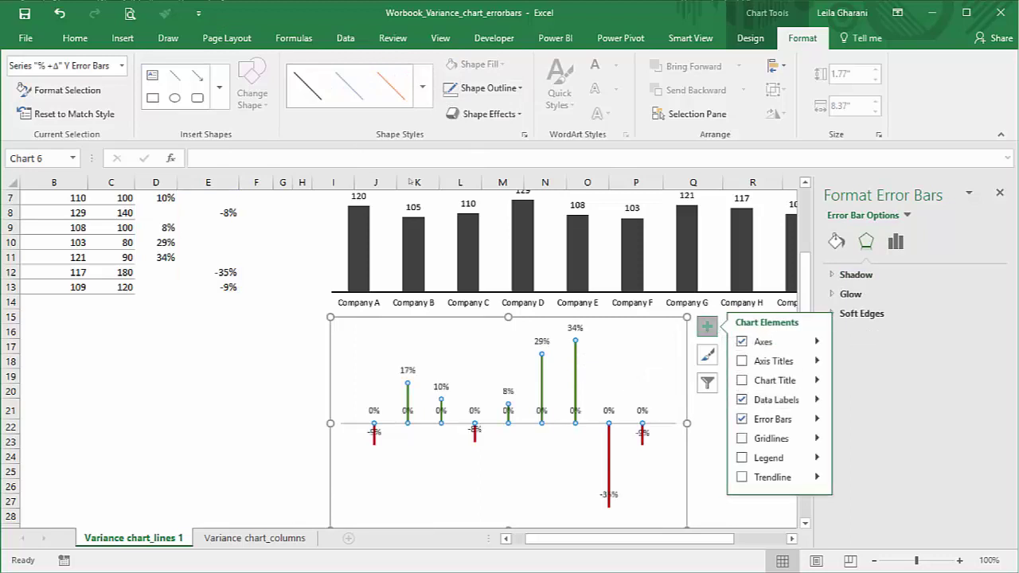
click(819, 400)
click(856, 513)
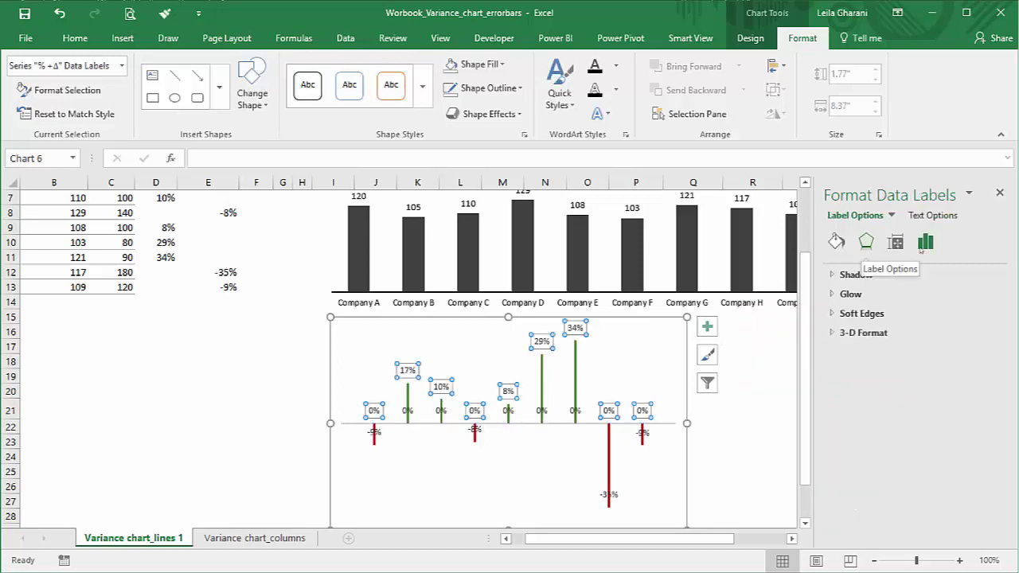
Give the positive variance labels the number format code 0%;-0%; and add it.
click(925, 242)
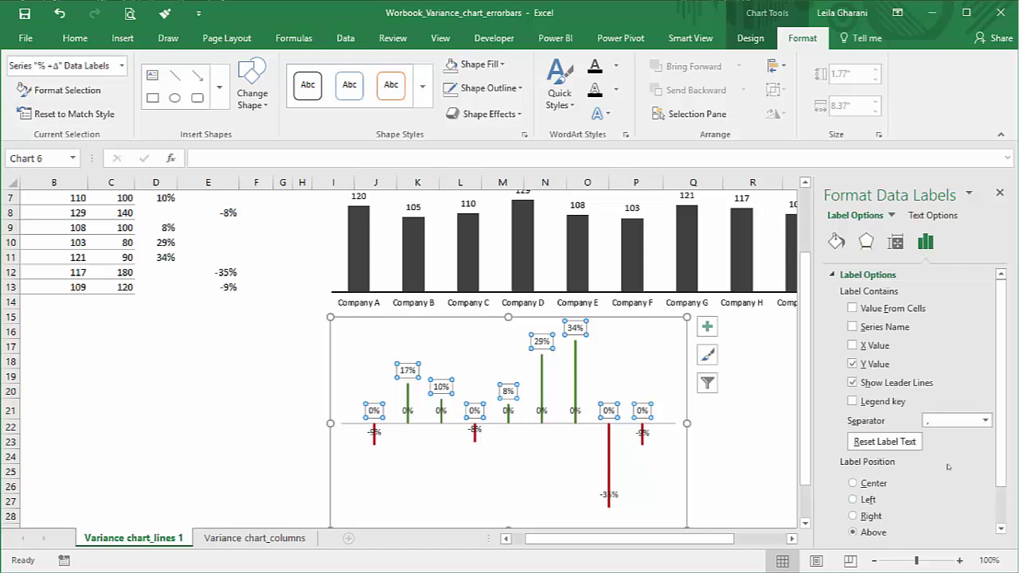
scroll(923, 470, down, 1)
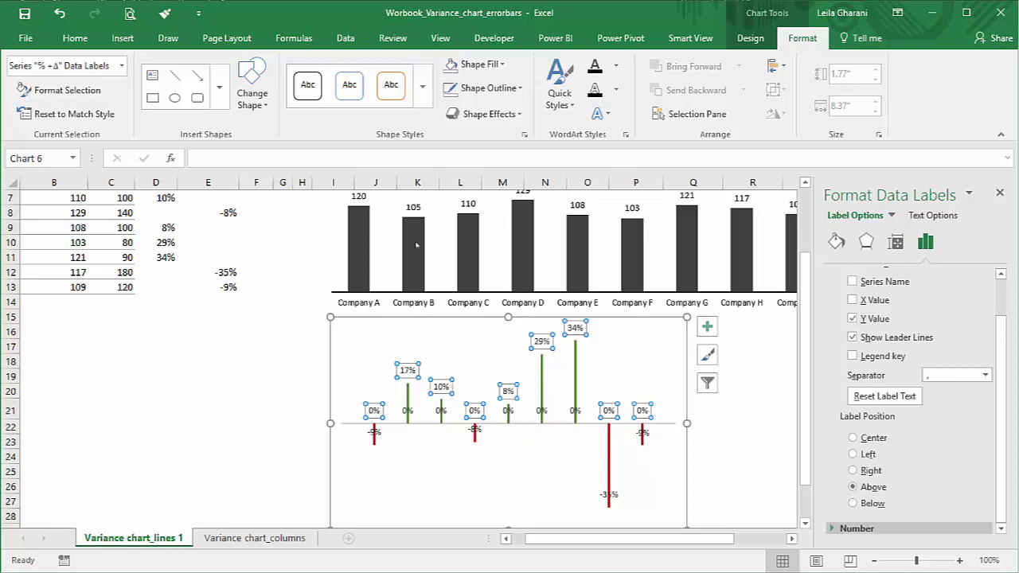
click(856, 528)
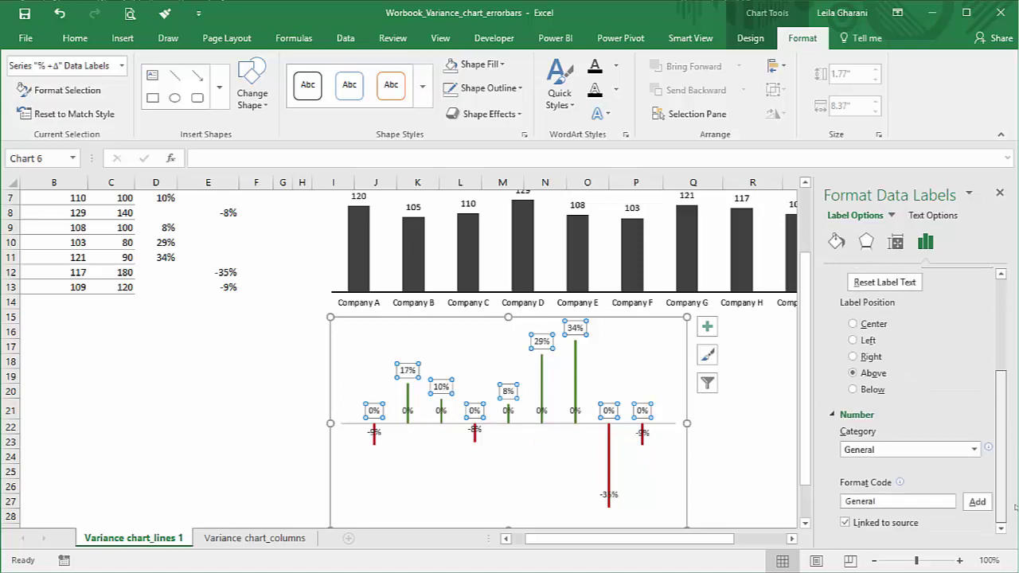
drag(878, 501, 837, 508)
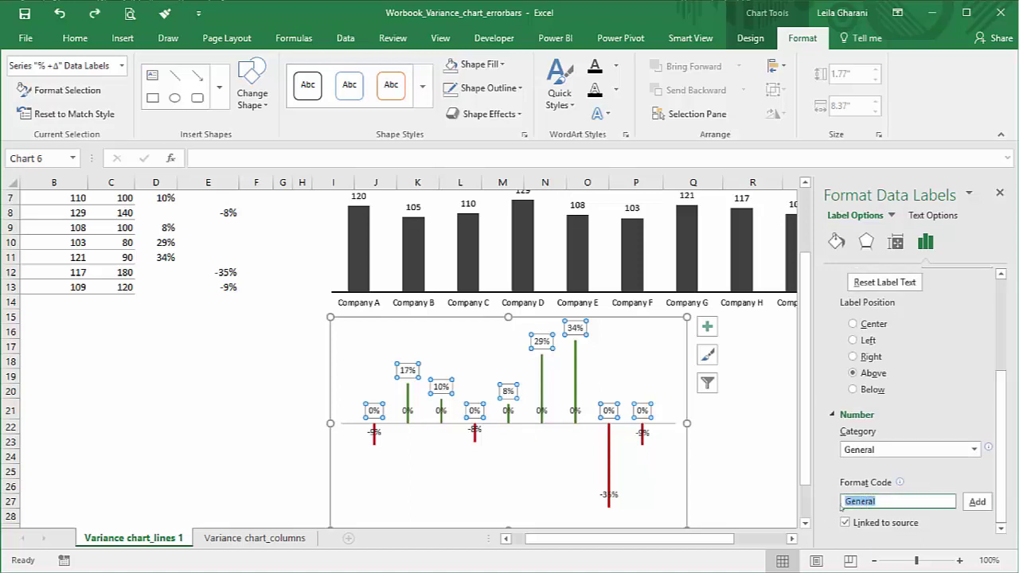
text(0%;-0%;)
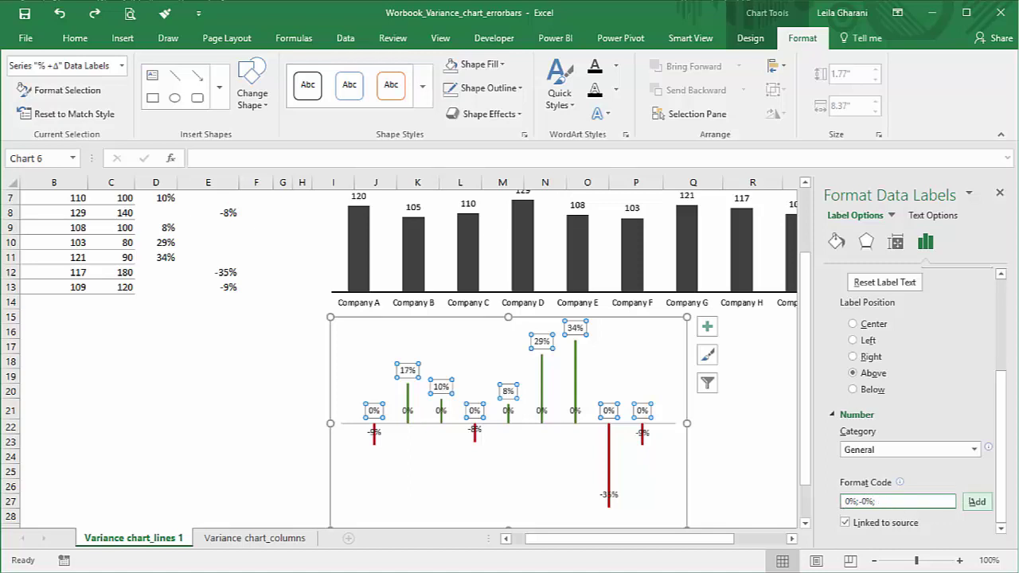
click(976, 502)
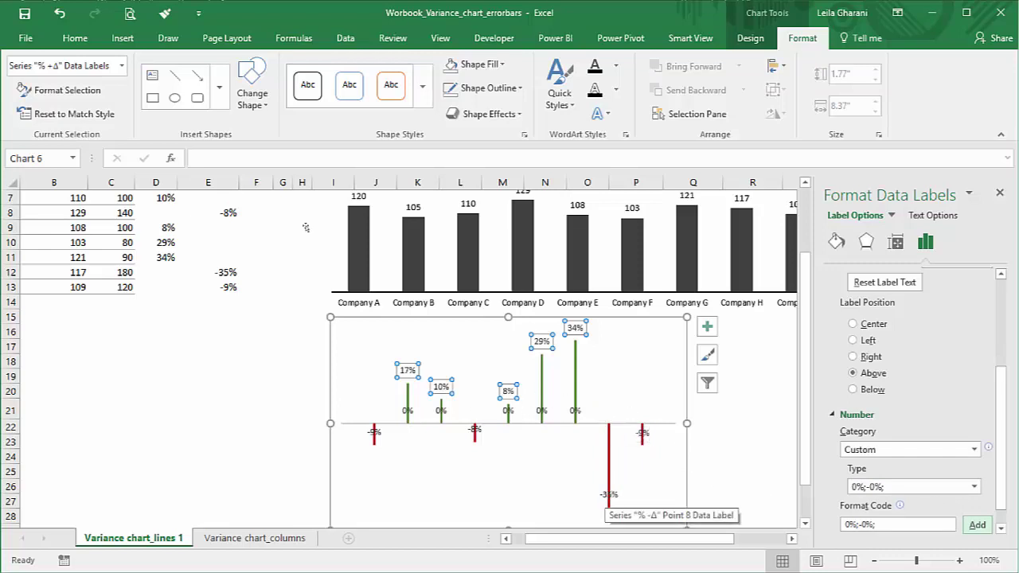
Position the negative variance labels Below and apply format code 0%;-0%;.
click(610, 495)
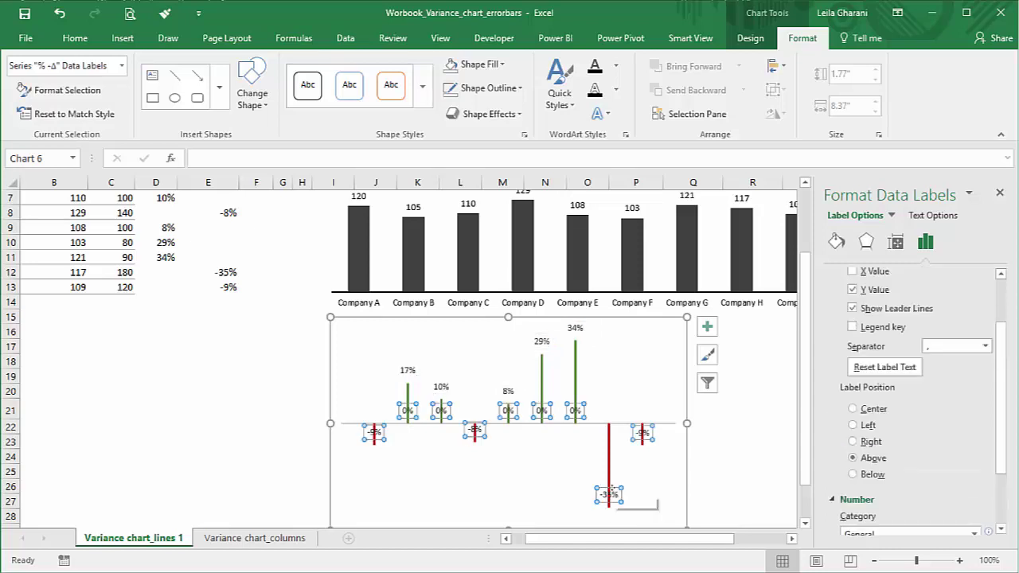
click(853, 474)
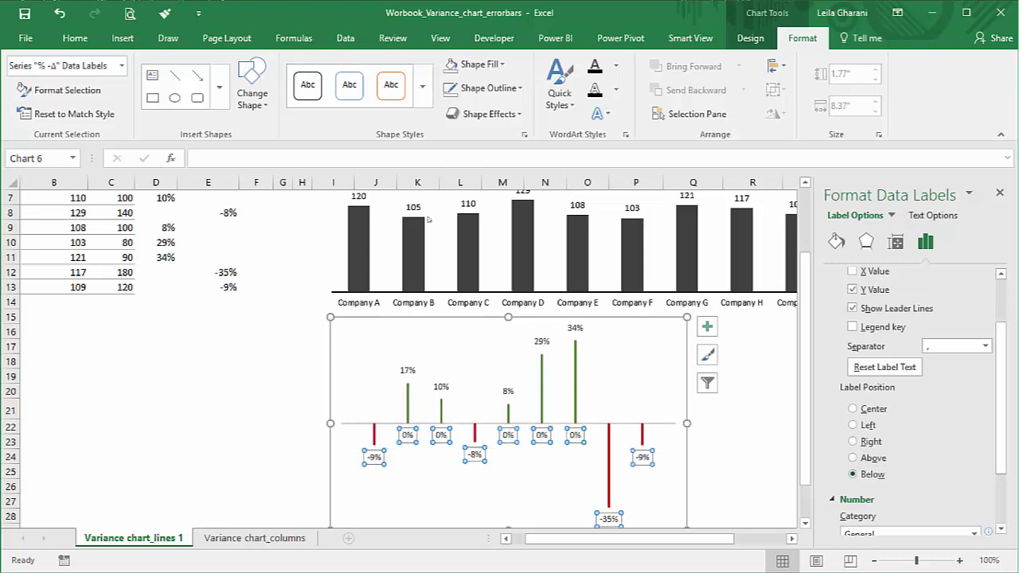
scroll(884, 486, down, 3)
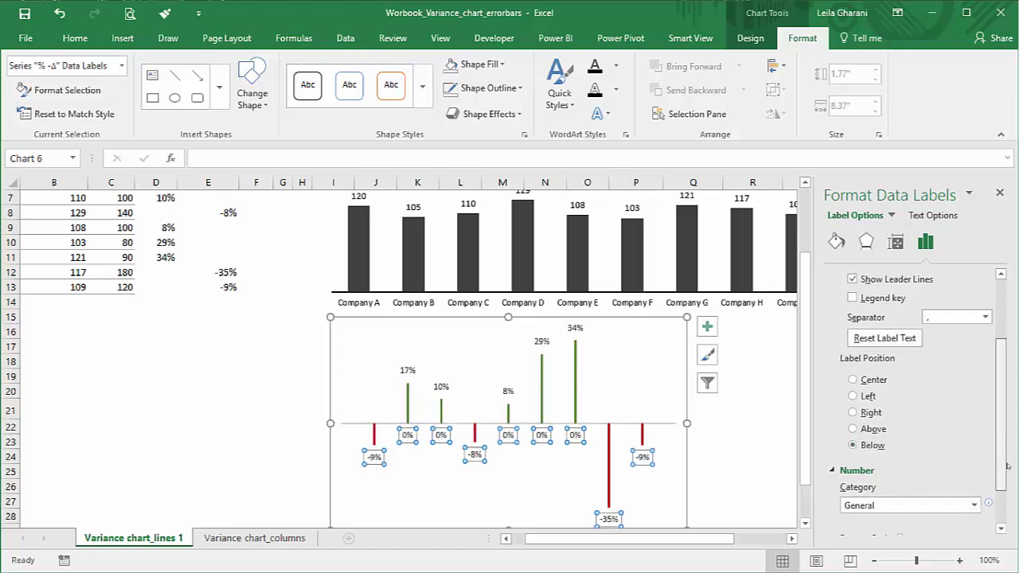
drag(894, 498, 789, 495)
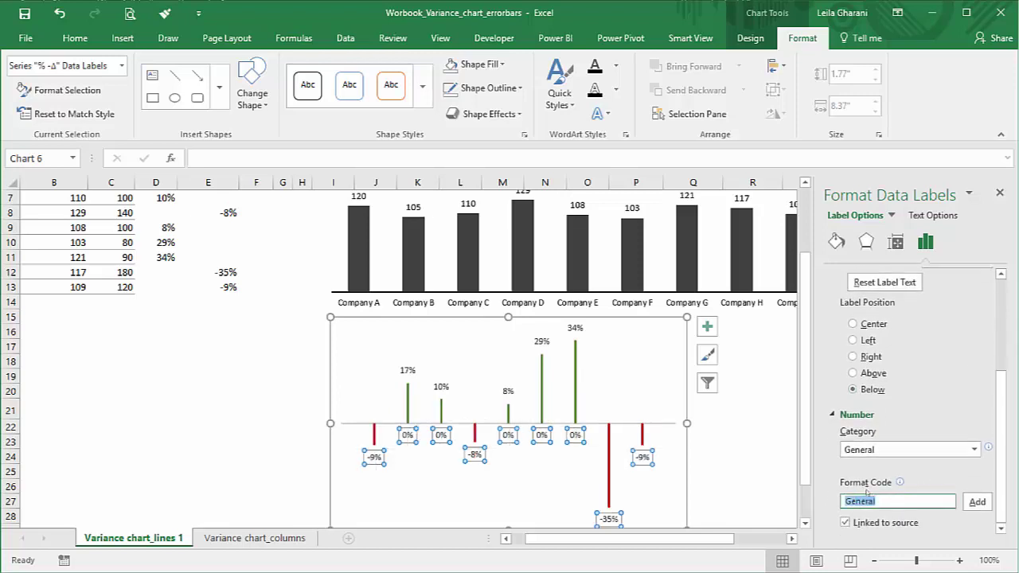
text(0%;-0%;)
click(977, 502)
Shorten the variance chart and set its chart and plot areas to no fill and no border.
click(756, 451)
click(503, 333)
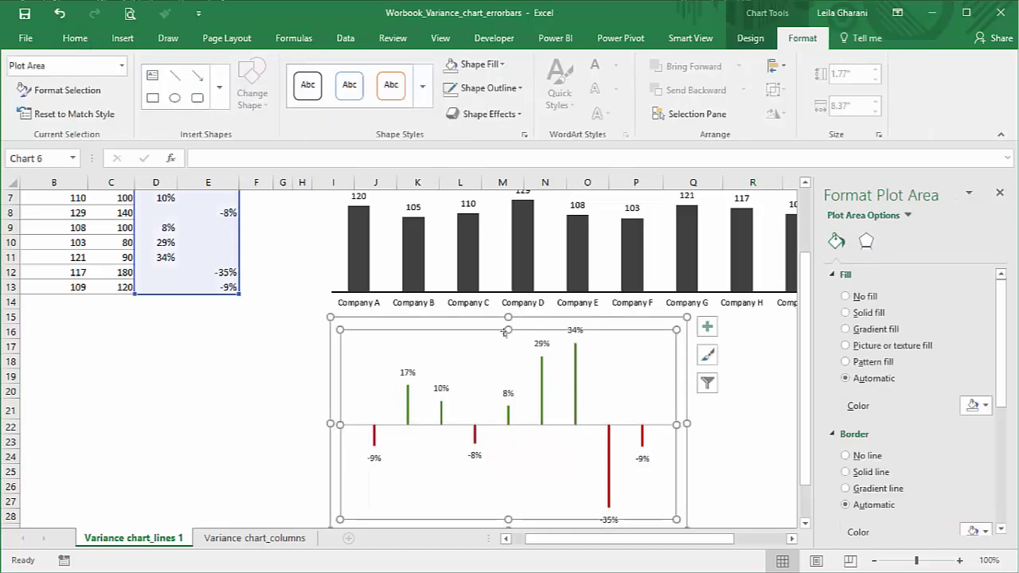
mouse_move(507, 317)
mouse_down()
mouse_move(506, 400)
mouse_move(506, 320)
mouse_up()
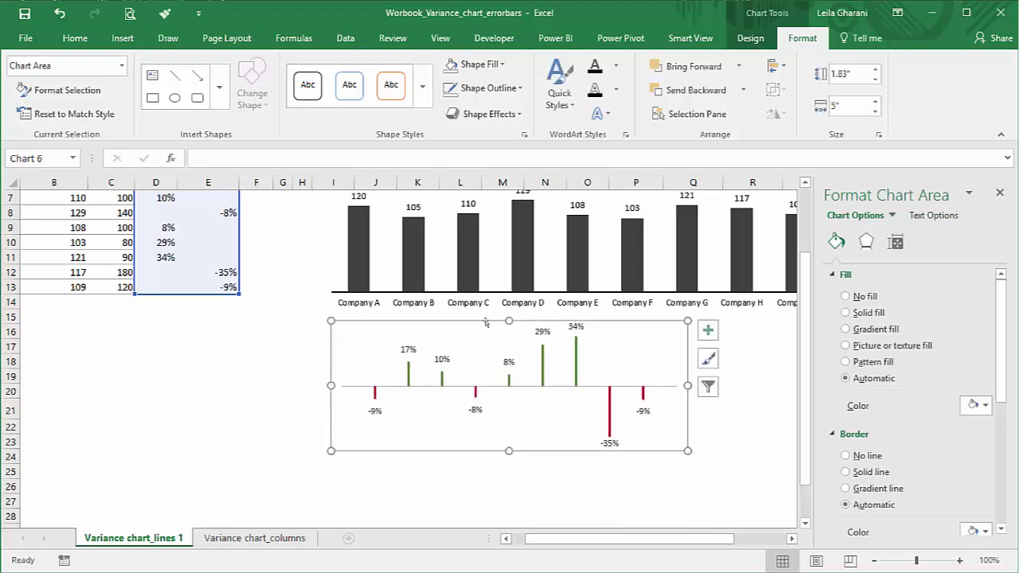
click(455, 69)
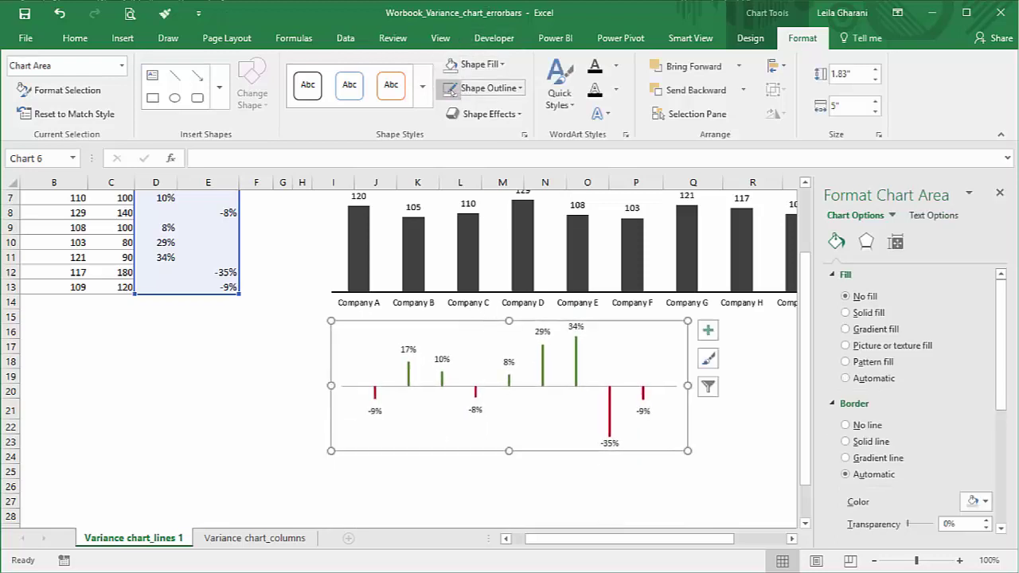
click(451, 89)
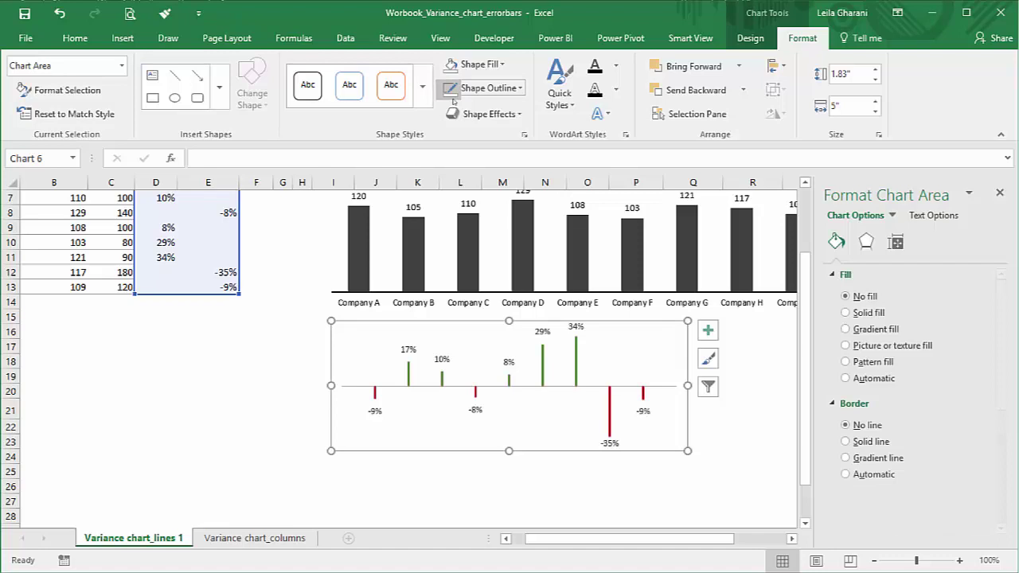
click(459, 327)
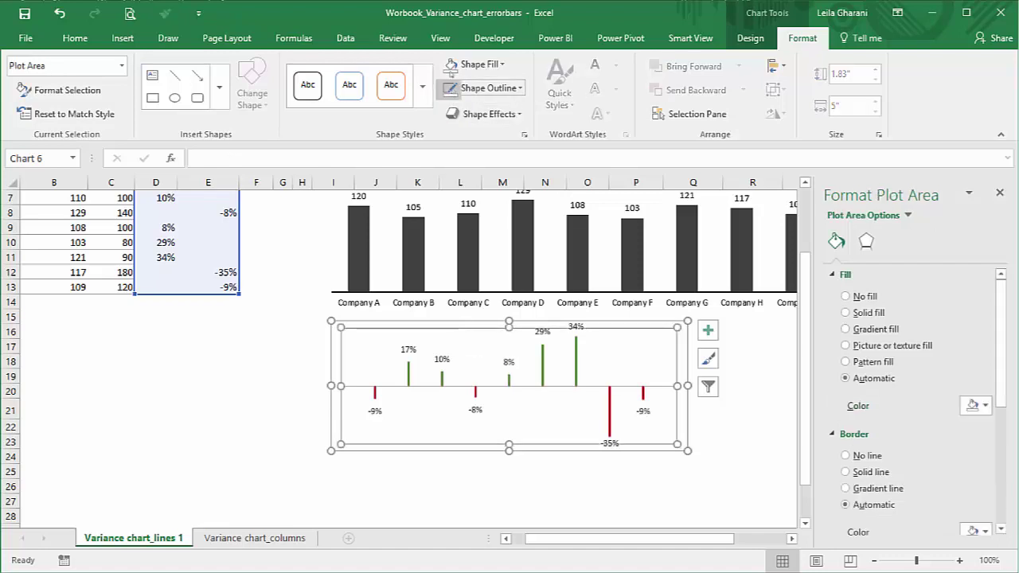
click(469, 64)
Move the variance chart up over the columns and widen it to 8.29 inches.
drag(470, 330, 450, 203)
drag(597, 541, 626, 541)
drag(556, 272, 768, 273)
click(728, 272)
click(748, 273)
click(748, 272)
click(728, 275)
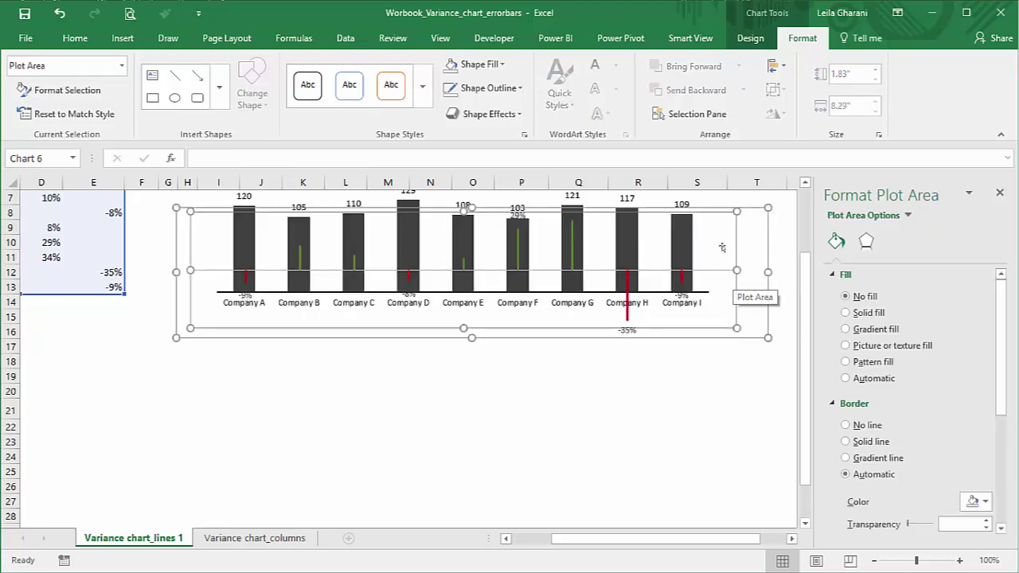
Nudge the variance chart beneath the column chart and shorten it to 1.4 inches tall.
click(747, 209)
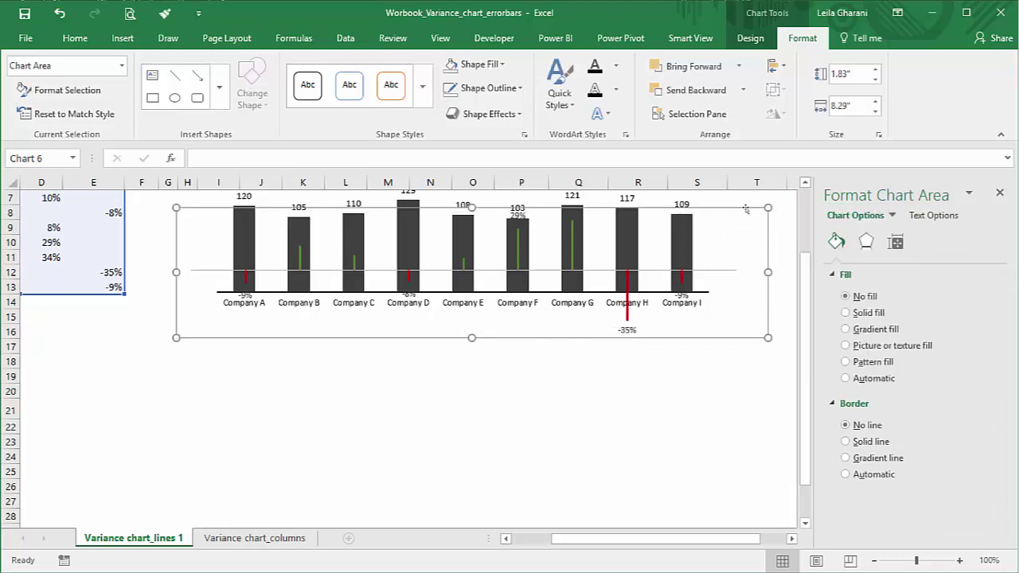
ctrl+click(746, 209)
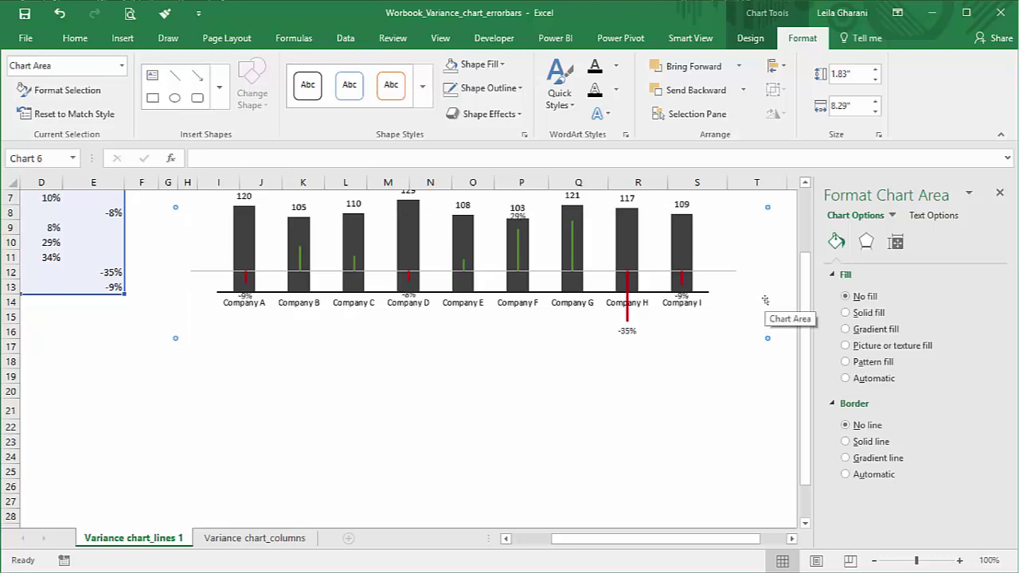
key(Down)
key(Down)
key(Down)
key(Down)
key(Down)
key(Down)
key(Down)
key(Down)
key(Down)
key(Down)
key(Up)
key(Up)
key(Up)
key(Up)
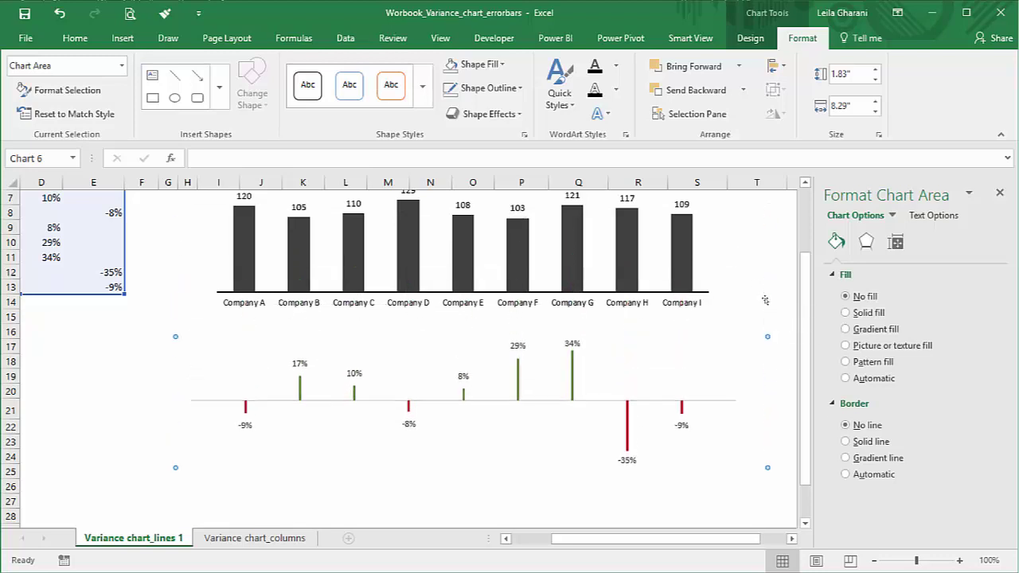
key(Up)
key(Up)
key(Up)
key(Up)
key(Up)
key(Up)
key(Up)
key(Up)
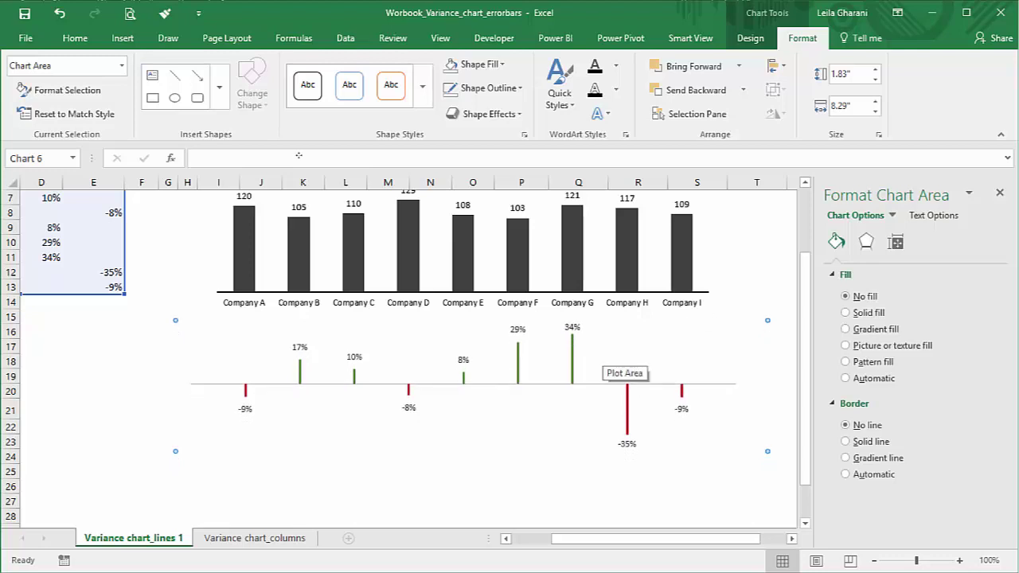
click(597, 355)
drag(471, 320, 443, 351)
key(Up)
key(Up)
key(Up)
key(Up)
key(Up)
key(Up)
key(Up)
key(Up)
key(Up)
key(Up)
key(Up)
key(Up)
key(Up)
key(Up)
key(Up)
key(Up)
key(Up)
key(Up)
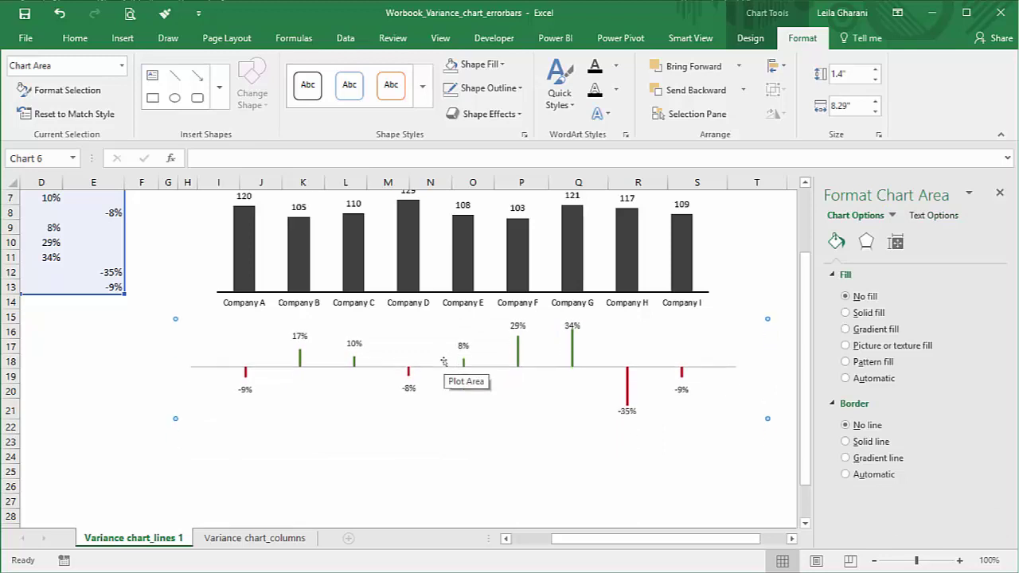
Raise the plot area's bottom edge so all labels, 34% to -35%, show fully.
click(458, 359)
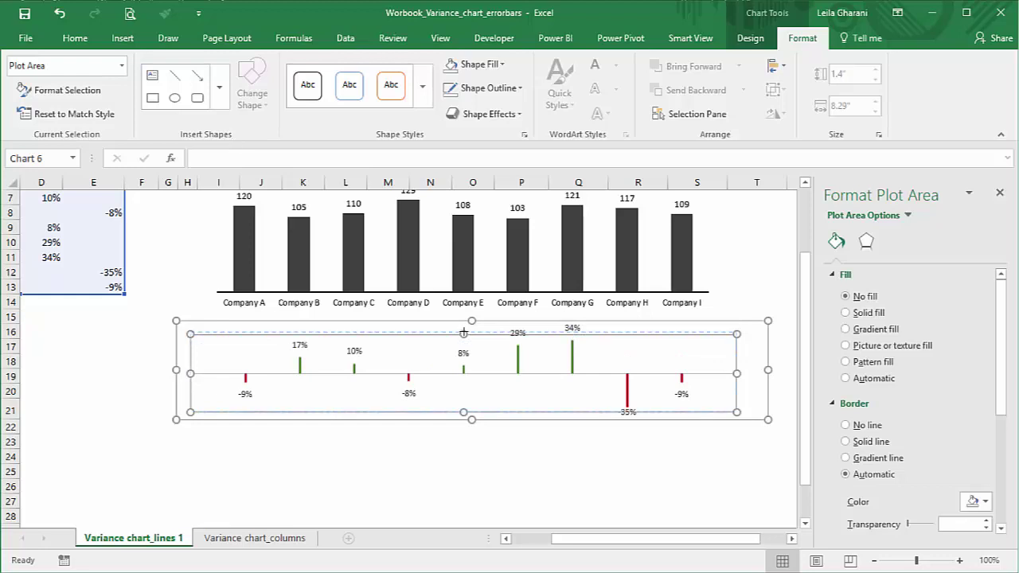
click(571, 330)
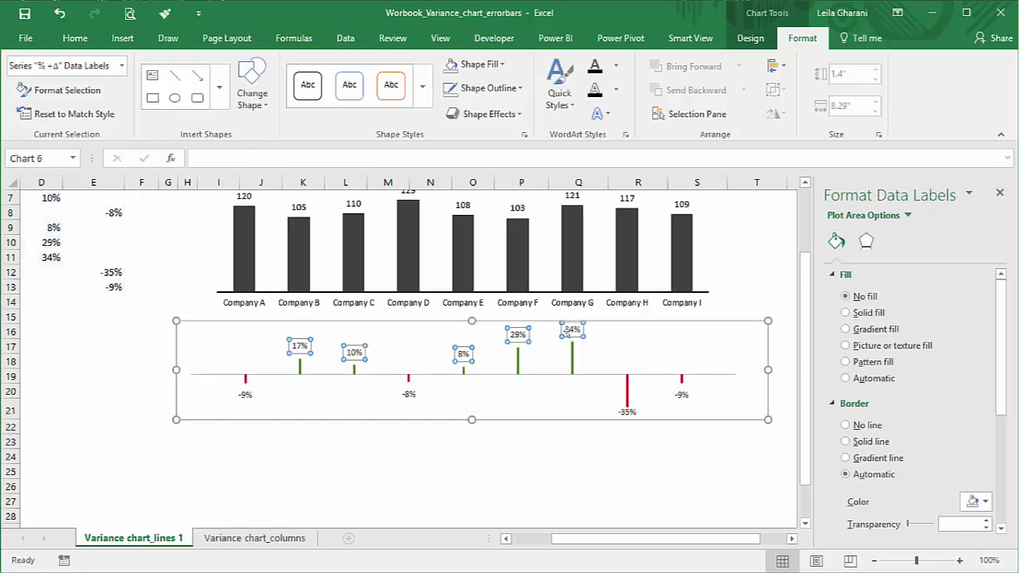
click(535, 382)
drag(463, 412, 464, 406)
click(476, 444)
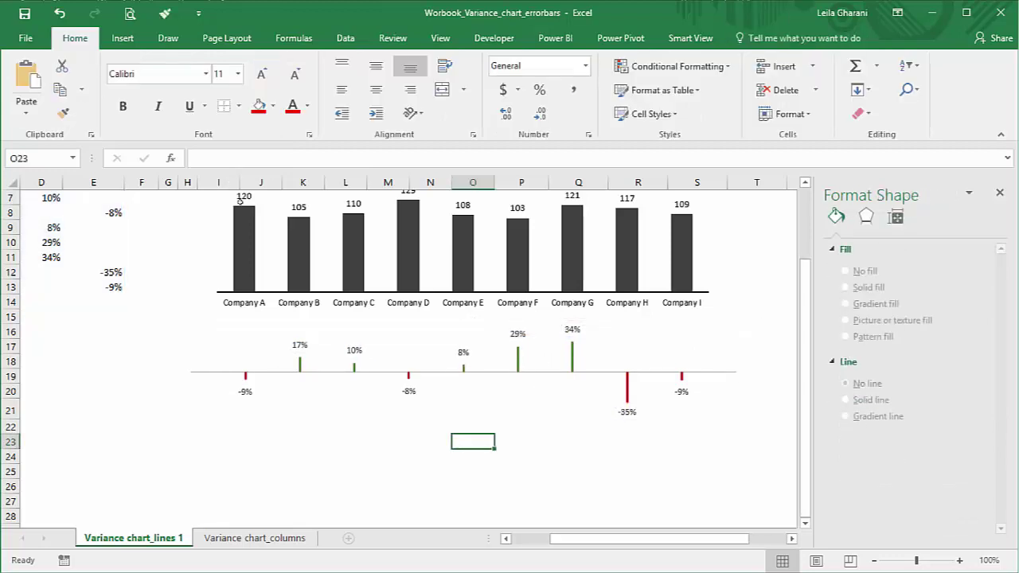
scroll(509, 476, up, 1)
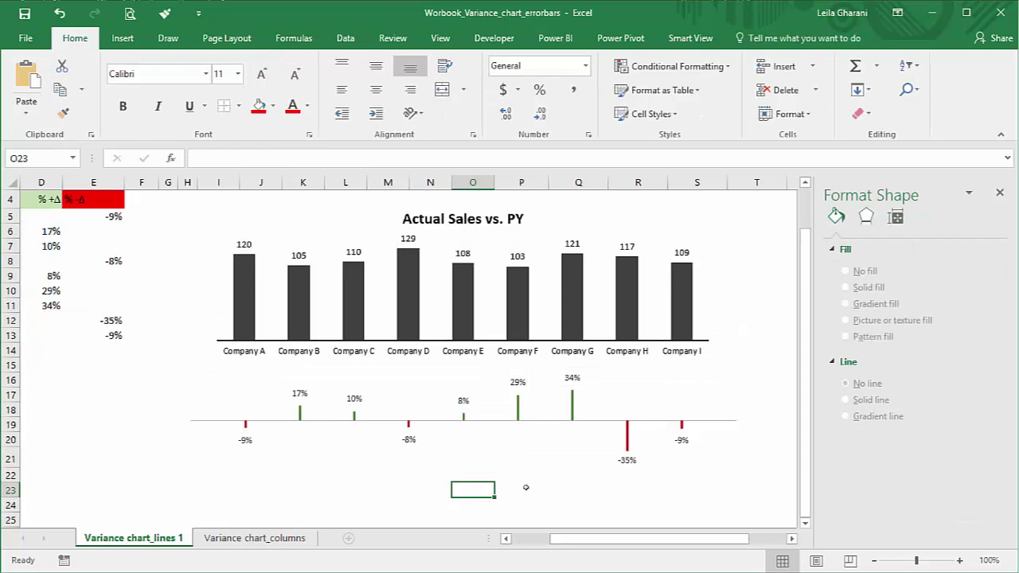